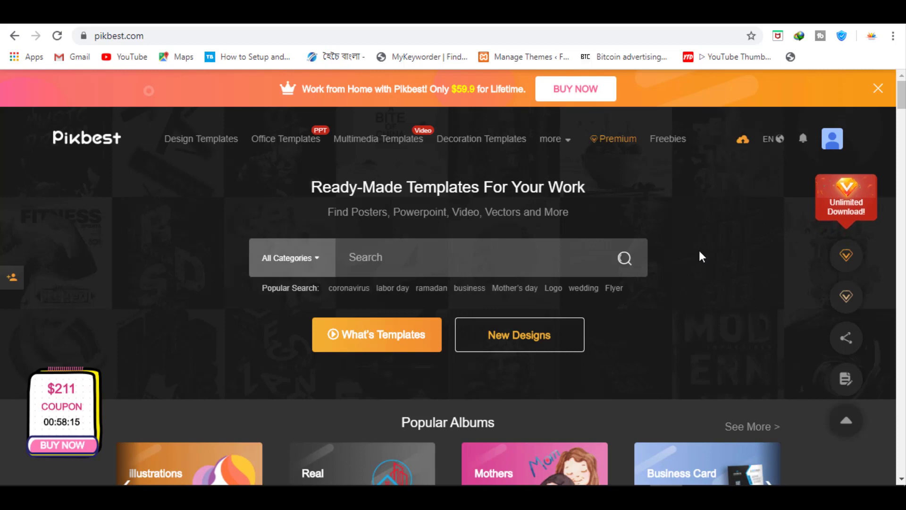
Open the Pikbest designer upload page and dismiss the chat pop-up.
{"action": "left_click", "coordinate": [742, 141]}
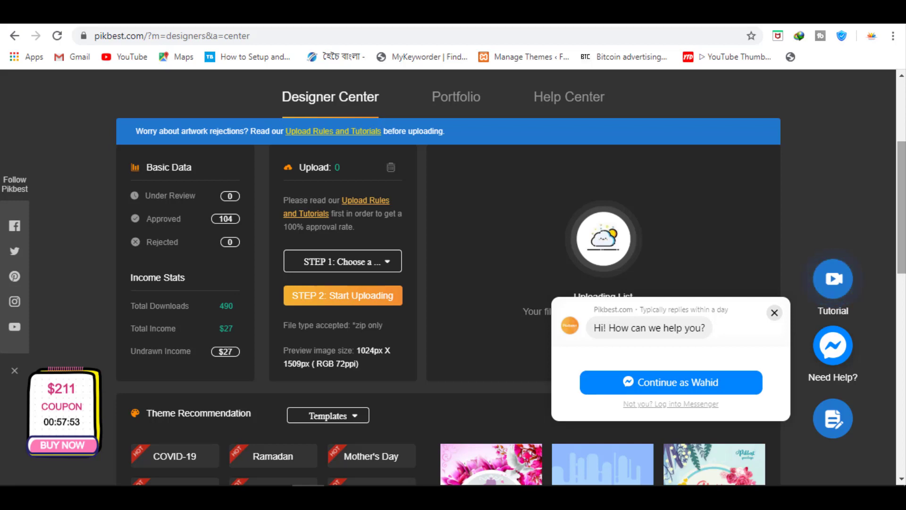
{"action": "left_click", "coordinate": [774, 313]}
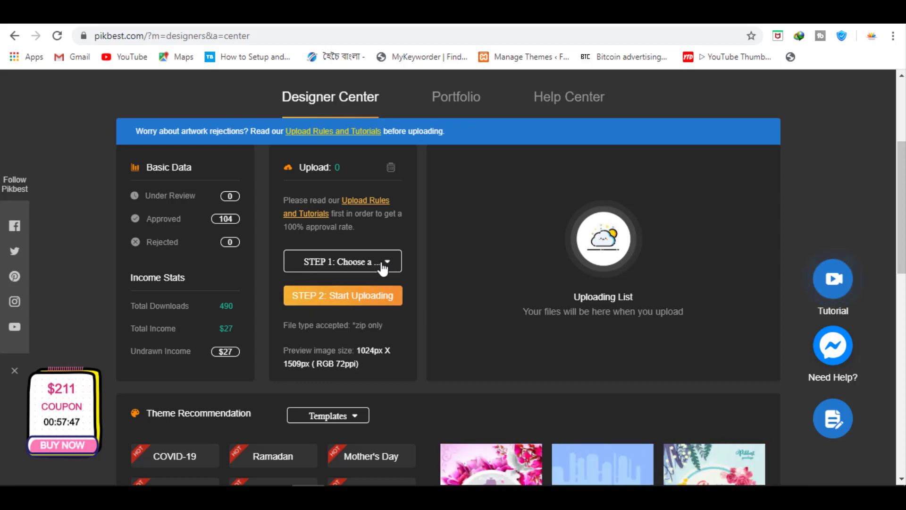
{"action": "scroll", "coordinate": [395, 212], "scroll_direction": "down", "scroll_amount": 1}
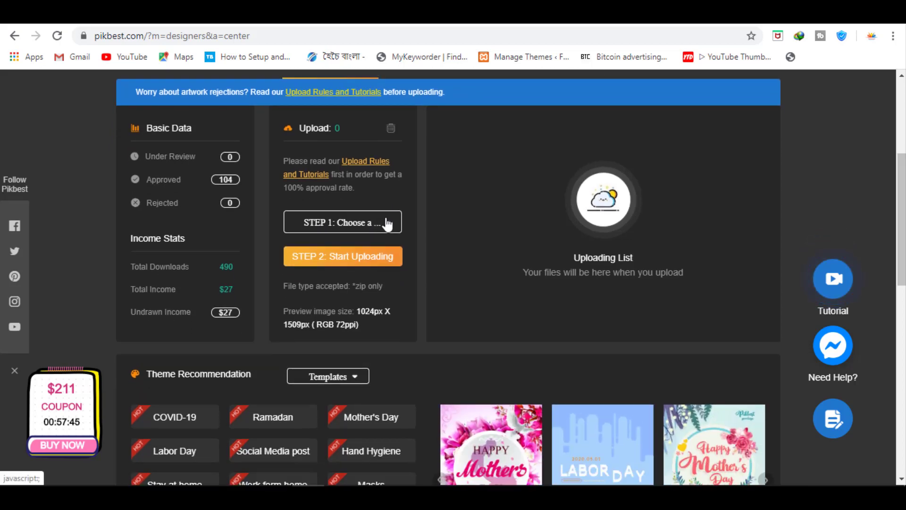
Choose Flyer as the upload category and check its required preview image size.
{"action": "left_click", "coordinate": [380, 229]}
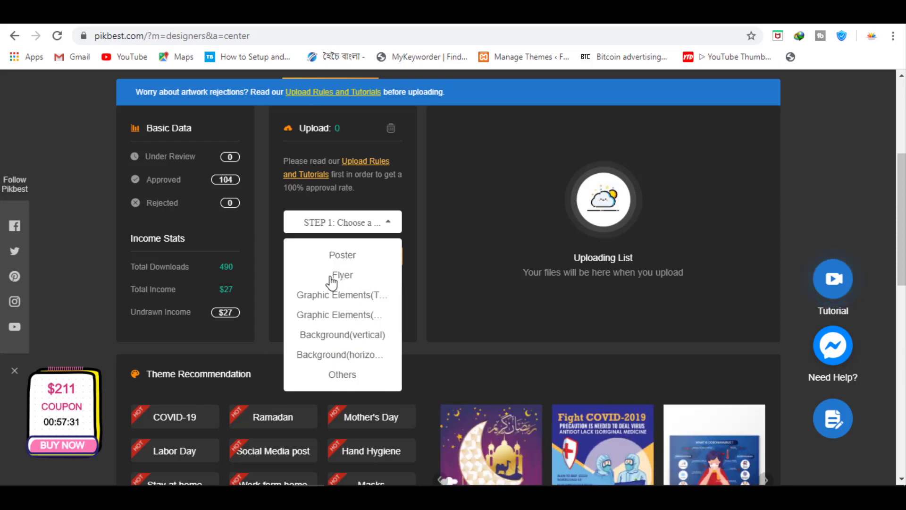
{"action": "left_click", "coordinate": [361, 273]}
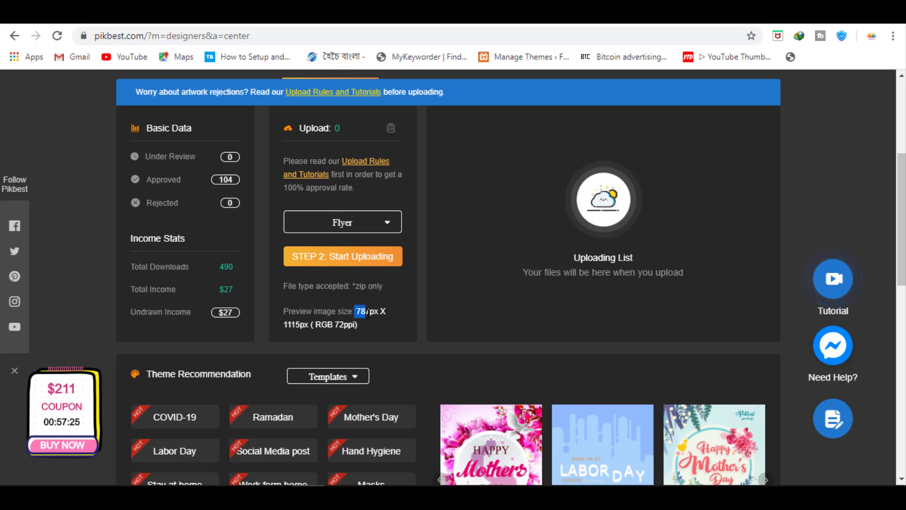
{"action": "left_click_drag", "start_coordinate": [368, 314], "coordinate": [372, 316]}
{"action": "left_click_drag", "start_coordinate": [285, 325], "coordinate": [310, 326]}
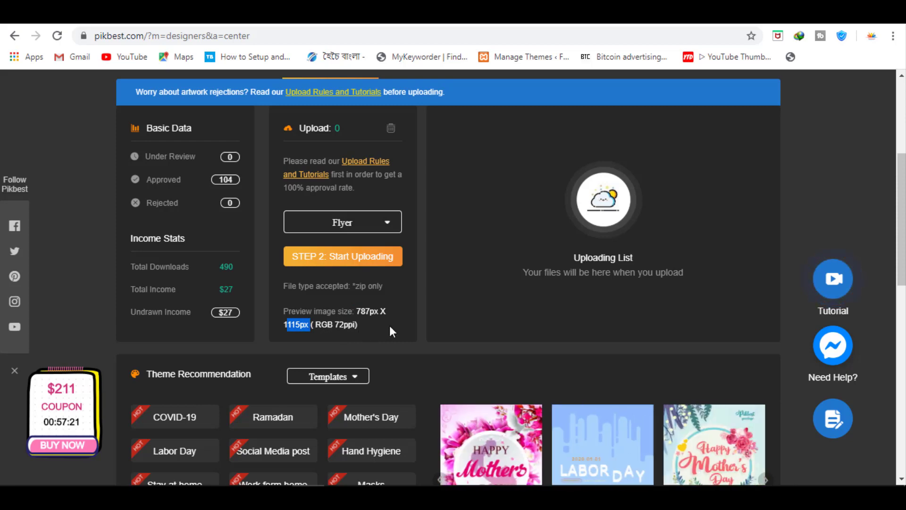
{"action": "left_click", "coordinate": [374, 225]}
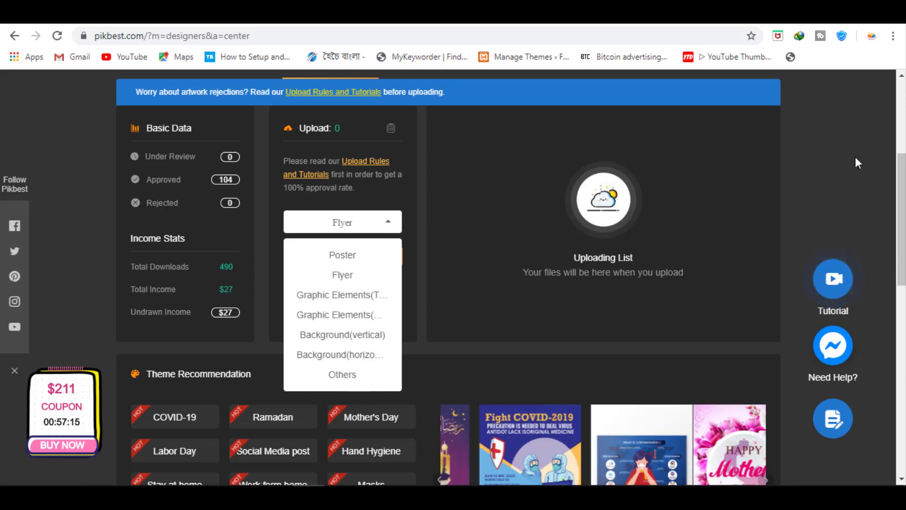
Open the Help Center and cancel the download of the Terms and Conditions PDF.
{"action": "scroll", "coordinate": [505, 189], "scroll_direction": "up", "scroll_amount": 5}
{"action": "scroll", "coordinate": [736, 189], "scroll_direction": "down", "scroll_amount": 3}
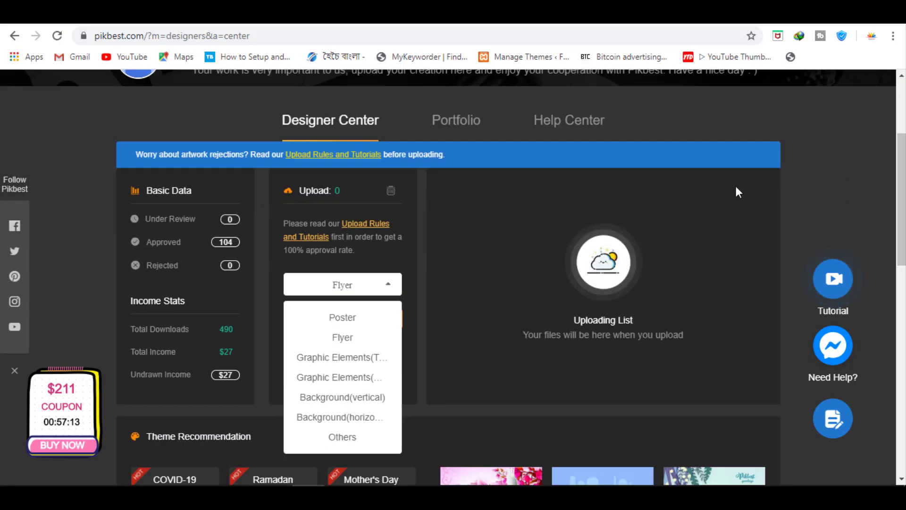
{"action": "left_click", "coordinate": [566, 128]}
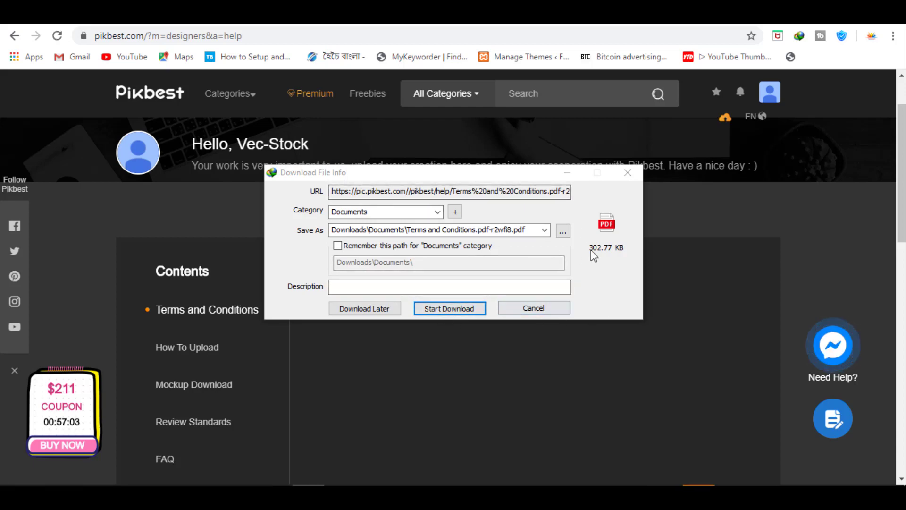
{"action": "left_click", "coordinate": [533, 308]}
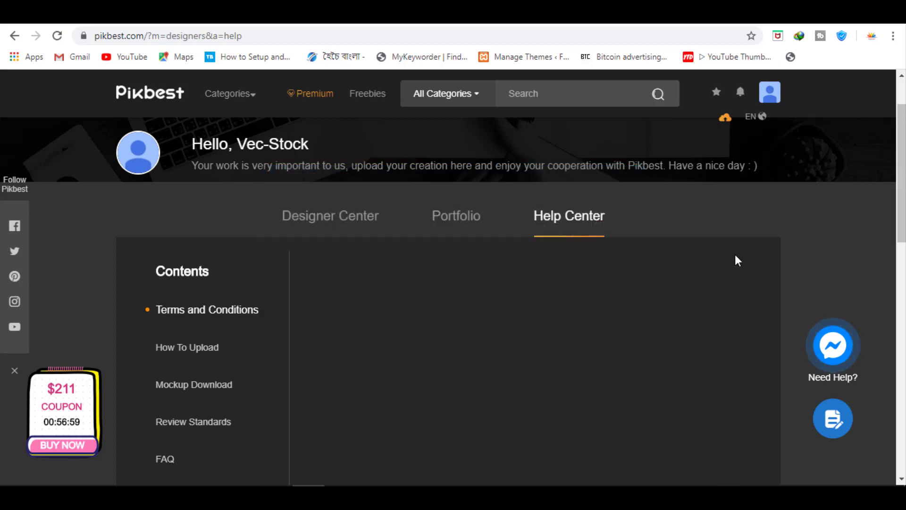
{"action": "scroll", "coordinate": [668, 212], "scroll_direction": "down", "scroll_amount": 2}
{"action": "scroll", "coordinate": [449, 254], "scroll_direction": "up", "scroll_amount": 1}
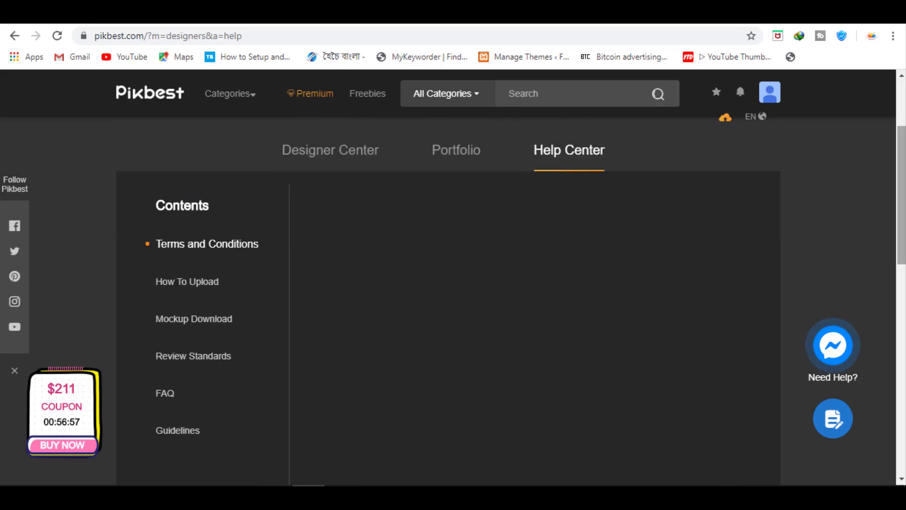
Return to the Designer Center and set the upload category to Flyer.
{"action": "left_click", "coordinate": [330, 156]}
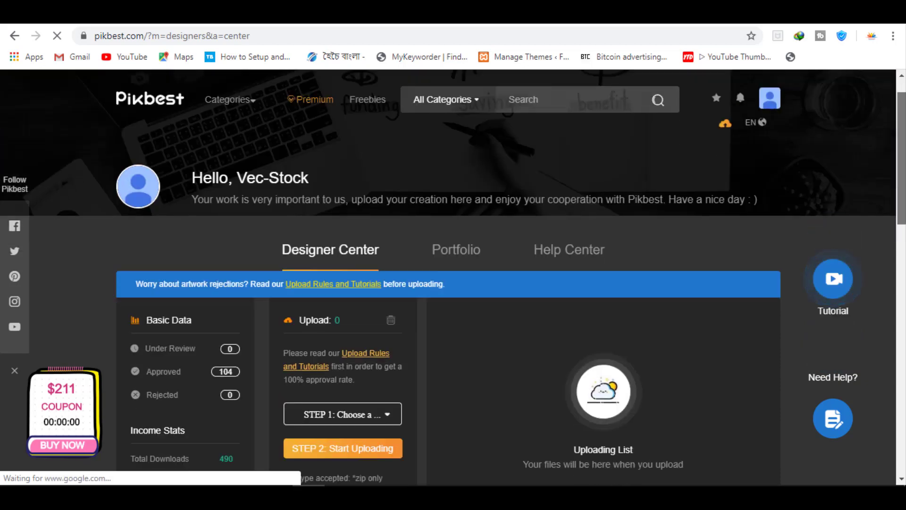
{"action": "scroll", "coordinate": [878, 224], "scroll_direction": "down", "scroll_amount": 3}
{"action": "left_click", "coordinate": [352, 270]}
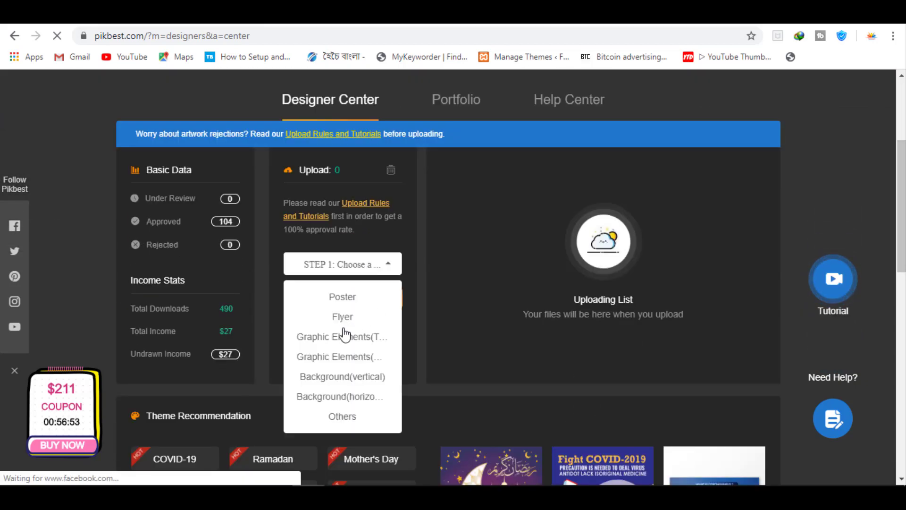
{"action": "left_click", "coordinate": [339, 317]}
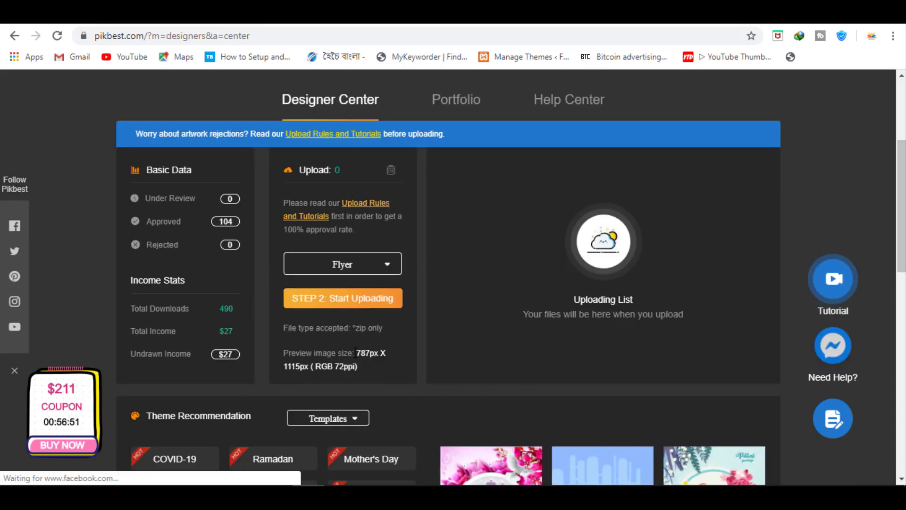
Check the accepted file type and the preview image dimensions for flyer uploads.
{"action": "left_click_drag", "start_coordinate": [353, 327], "coordinate": [384, 324]}
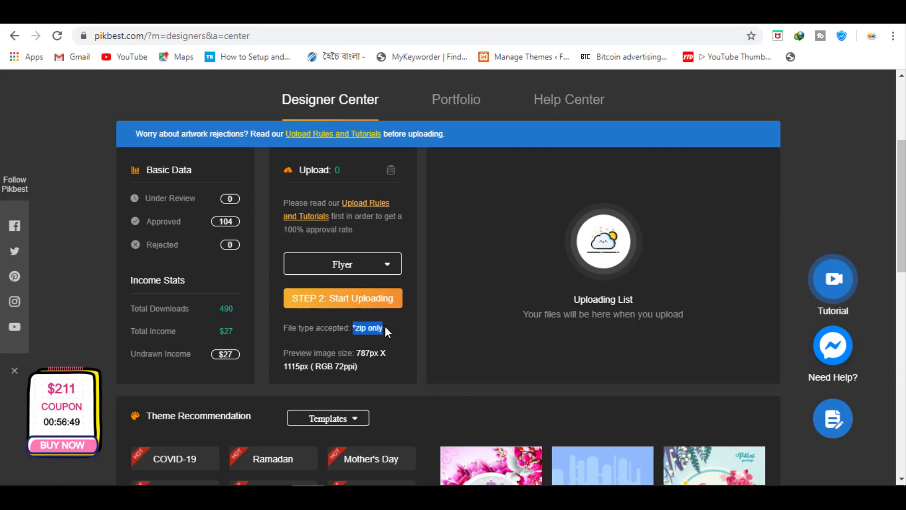
{"action": "left_click", "coordinate": [396, 328]}
{"action": "left_click_drag", "start_coordinate": [358, 353], "coordinate": [387, 353]}
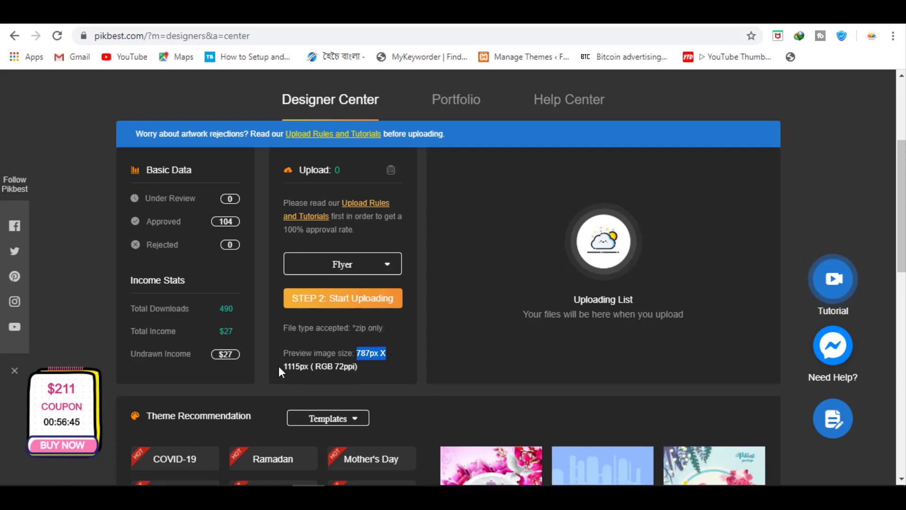
{"action": "left_click_drag", "start_coordinate": [284, 367], "coordinate": [312, 368]}
{"action": "left_click", "coordinate": [423, 365]}
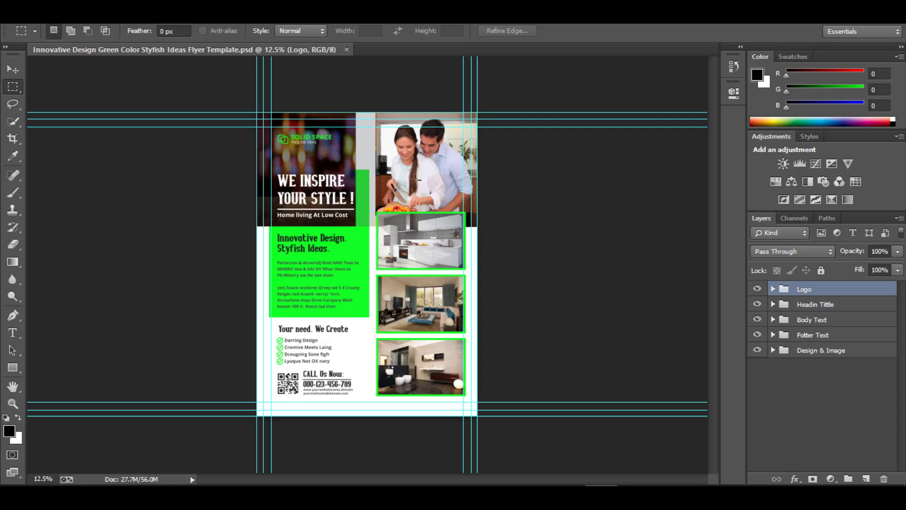
Switch to Photoshop and create a new RGB document 787 pixels wide and 1115 pixels high at 72 pixels/inch.
{"action": "key", "text": "ctrl+plus"}
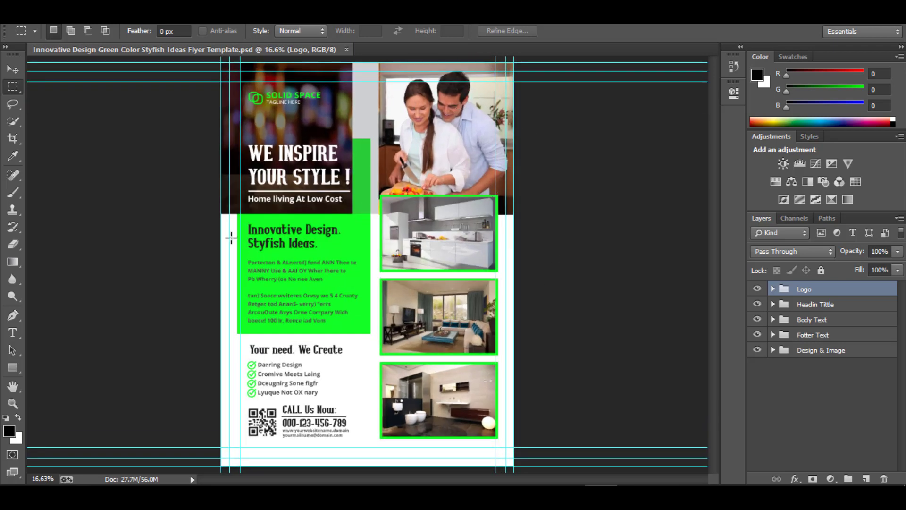
{"action": "left_click", "coordinate": [36, 16]}
{"action": "left_click", "coordinate": [41, 27]}
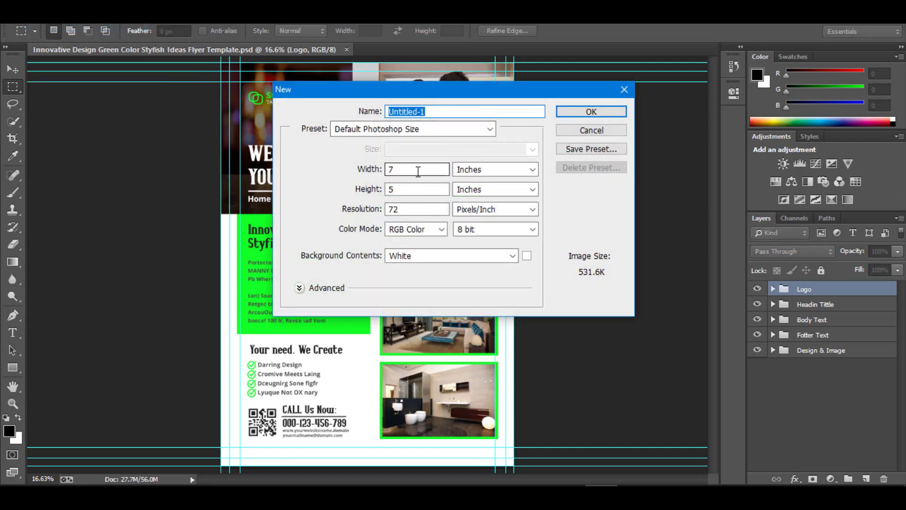
{"action": "left_click_drag", "start_coordinate": [419, 170], "coordinate": [375, 175]}
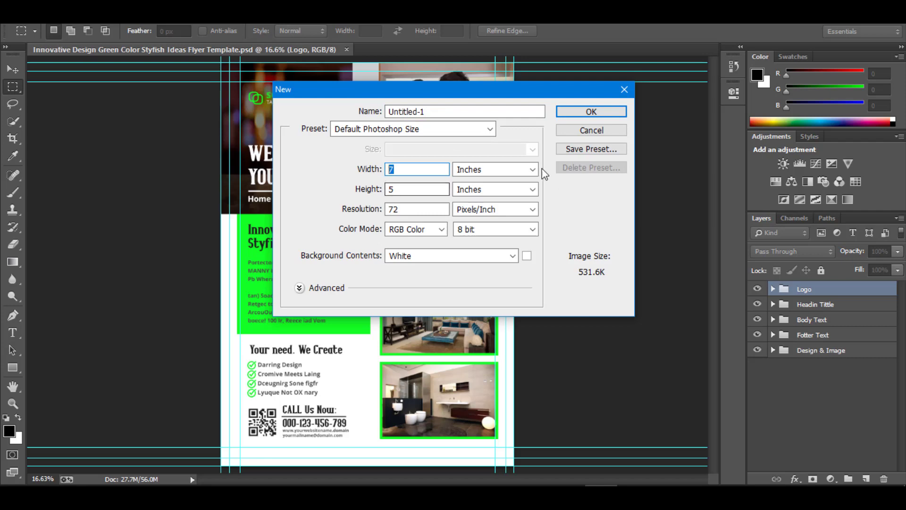
{"action": "left_click", "coordinate": [528, 169]}
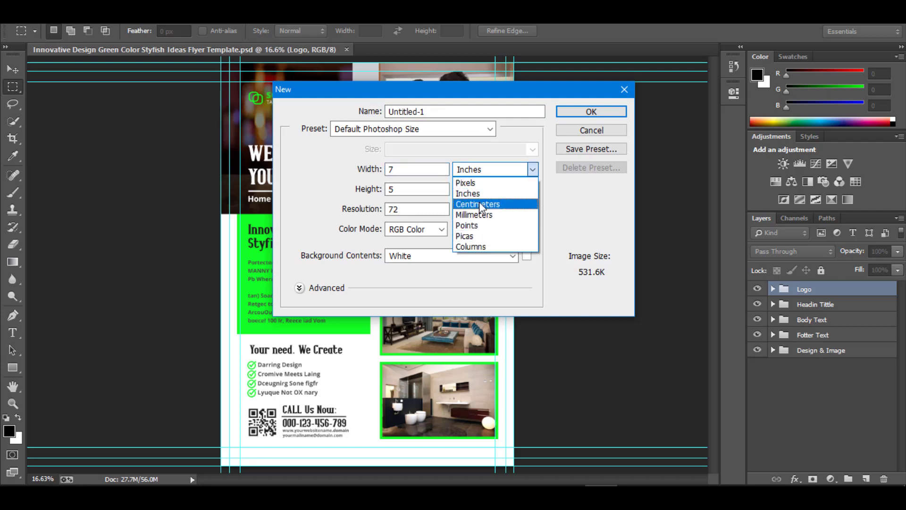
{"action": "left_click", "coordinate": [466, 183]}
{"action": "left_click_drag", "start_coordinate": [416, 170], "coordinate": [368, 173]}
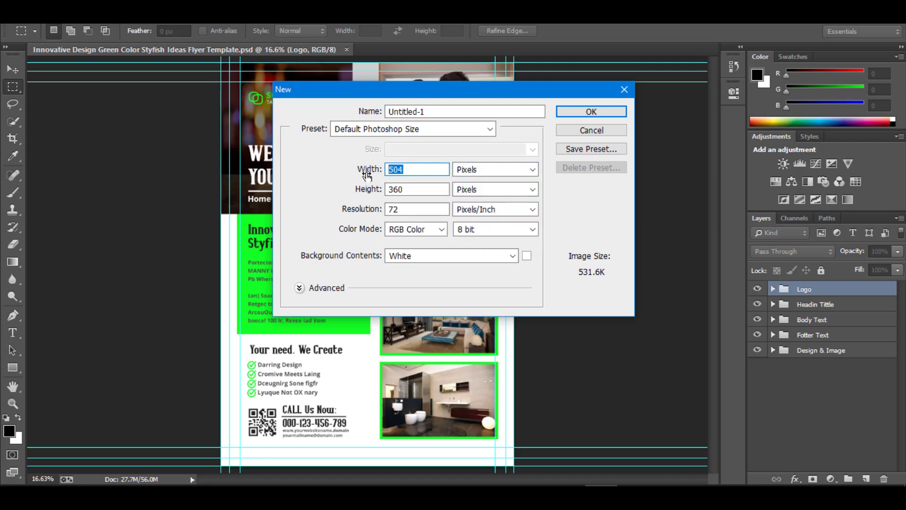
{"action": "type", "text": "787"}
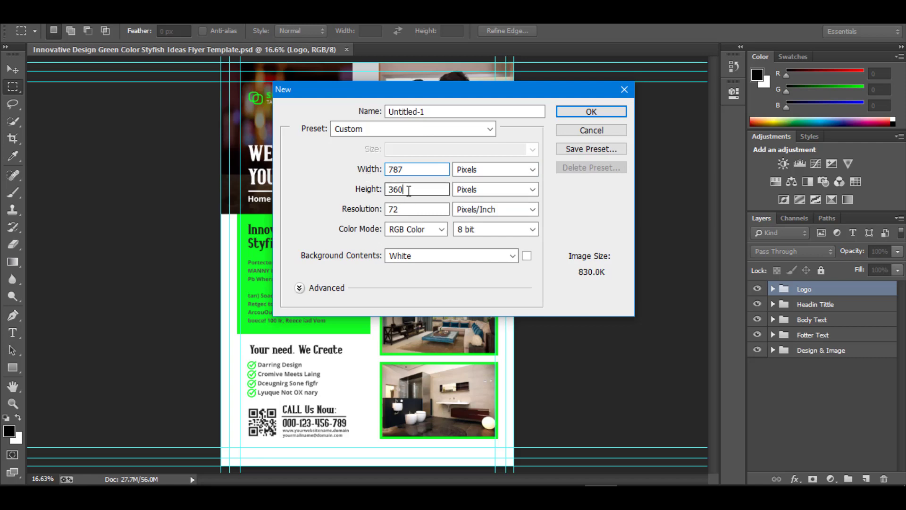
{"action": "left_click_drag", "start_coordinate": [410, 189], "coordinate": [388, 190]}
{"action": "type", "text": "115"}
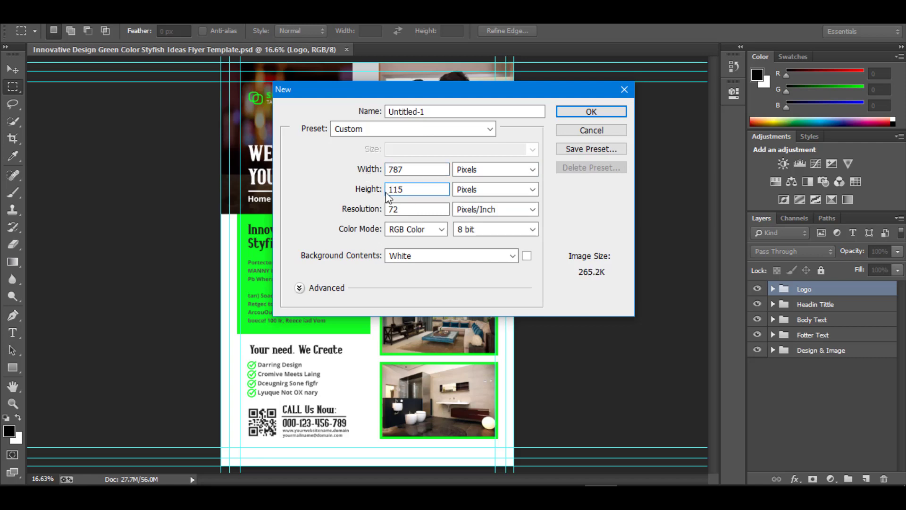
{"action": "left_click", "coordinate": [425, 209]}
{"action": "left_click", "coordinate": [591, 112]}
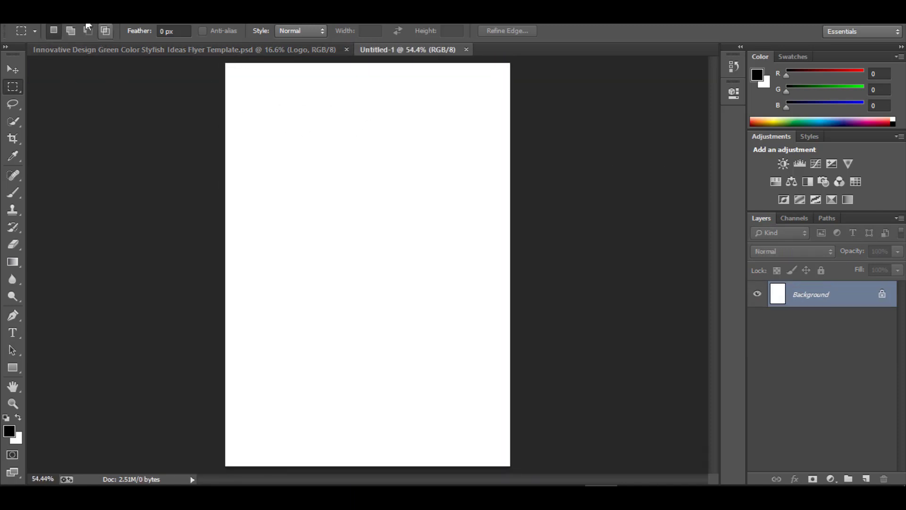
Copy all five layer groups, Logo through Design & Image, from the flyer template into the new blank document.
{"action": "left_click", "coordinate": [95, 49]}
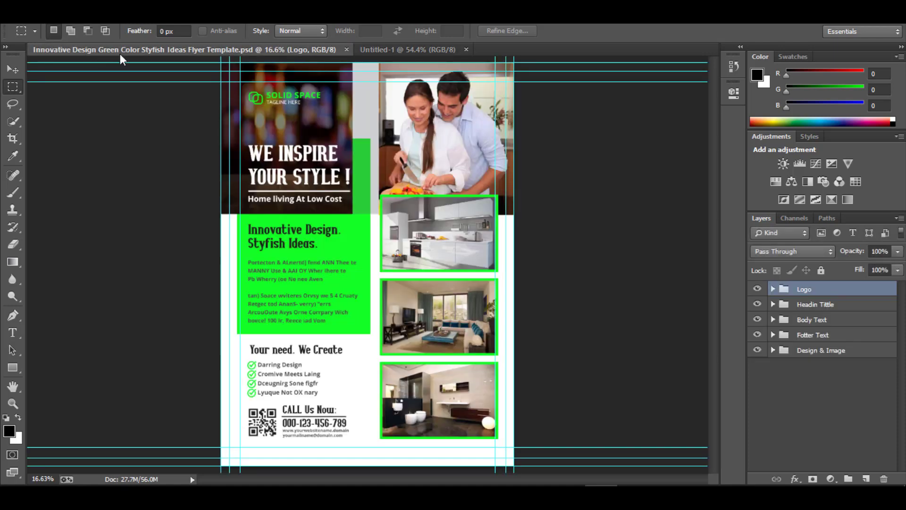
{"action": "key", "text": "ctrl+a"}
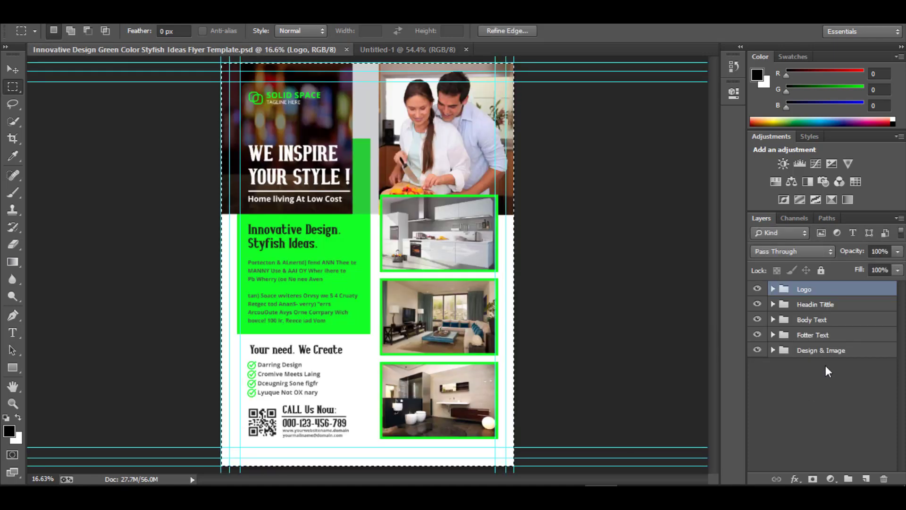
{"action": "left_click", "coordinate": [839, 354], "text": "shift"}
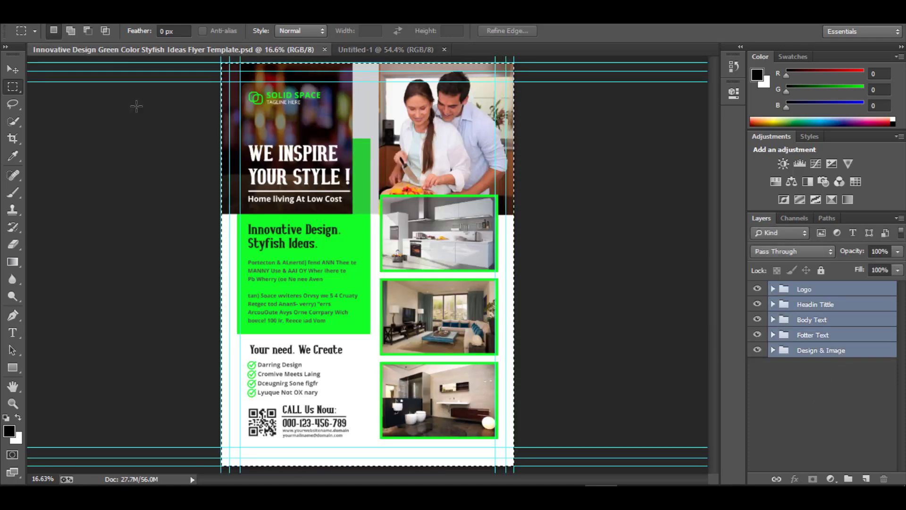
{"action": "left_click", "coordinate": [13, 69]}
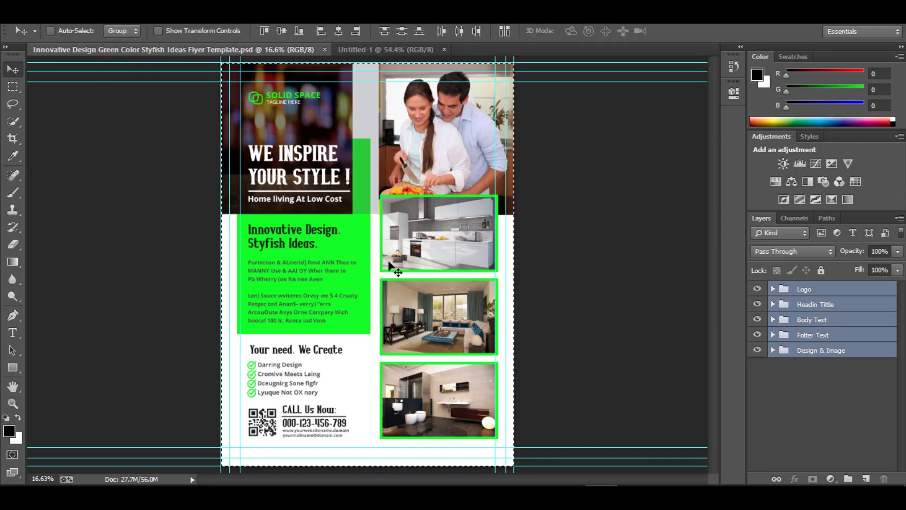
{"action": "key", "text": "ctrl+d"}
{"action": "left_click_drag", "start_coordinate": [372, 235], "coordinate": [368, 98]}
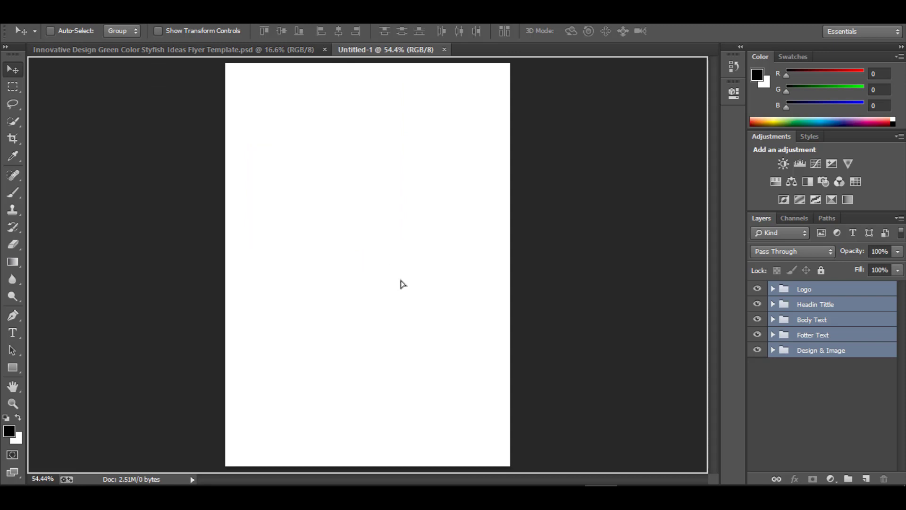
{"action": "left_click_drag", "start_coordinate": [402, 283], "coordinate": [508, 259]}
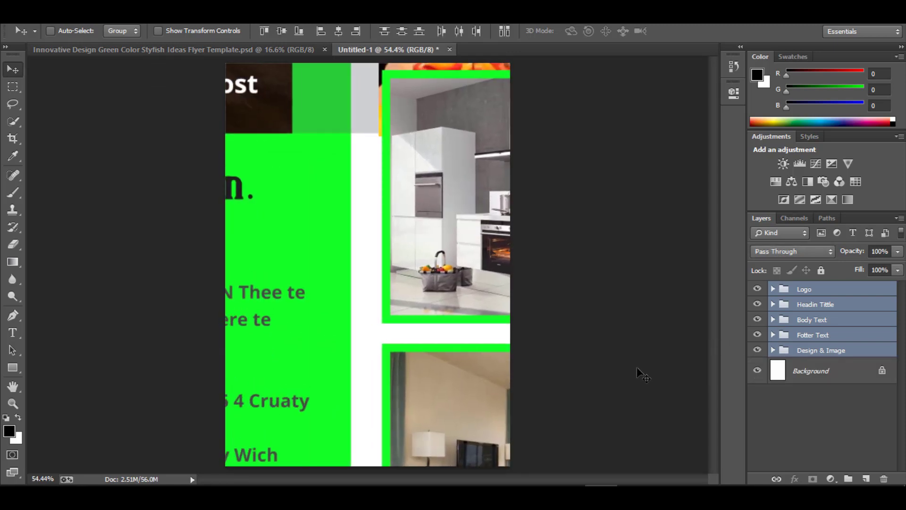
Select the five copied layer groups, Logo through Design & Image, and scale them down to about 18% of their size.
{"action": "key", "text": "ctrl+minus"}
{"action": "key", "text": "ctrl+minus"}
{"action": "key", "text": "ctrl+minus"}
{"action": "key", "text": "ctrl+minus"}
{"action": "key", "text": "ctrl+minus"}
{"action": "key", "text": "ctrl+minus"}
{"action": "key", "text": "ctrl+minus"}
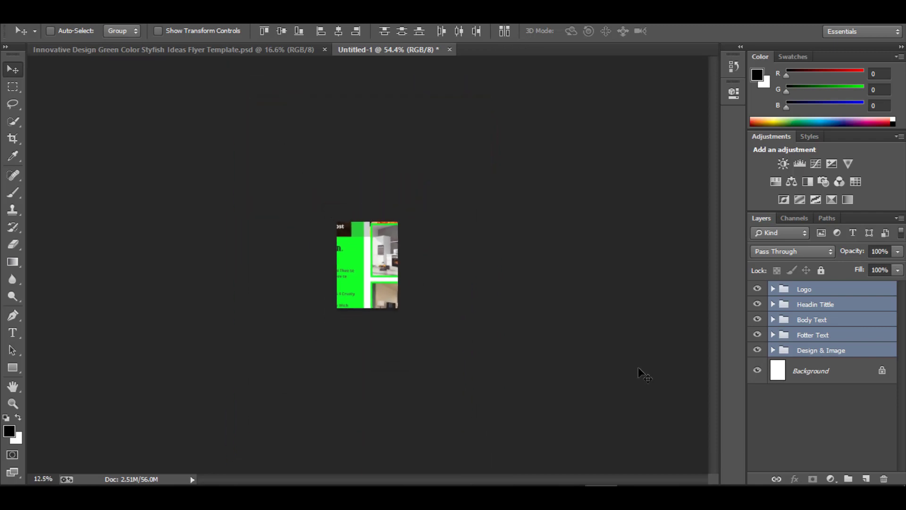
{"action": "key", "text": "ctrl+minus"}
{"action": "key", "text": "ctrl+minus"}
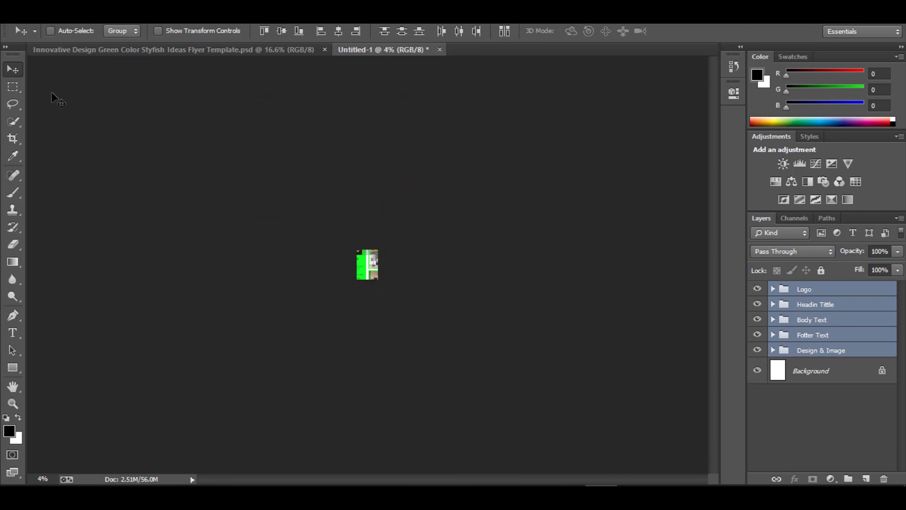
{"action": "left_click", "coordinate": [824, 297]}
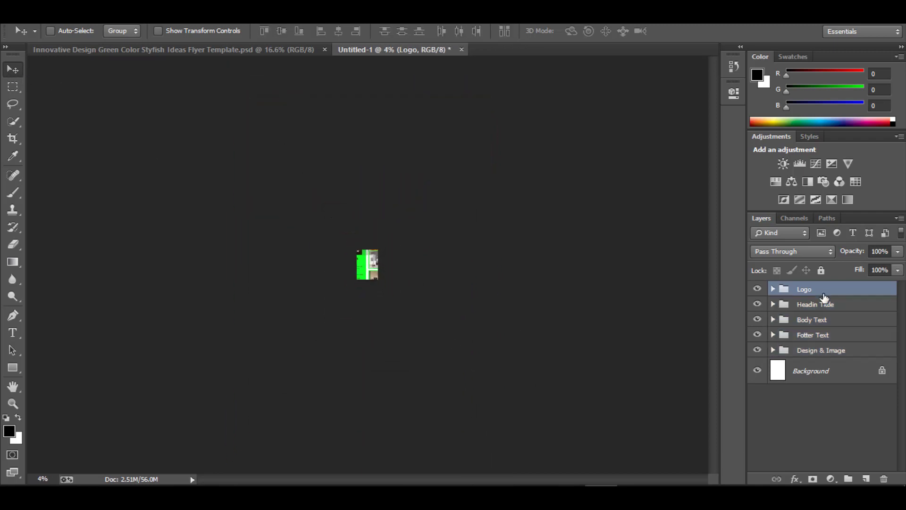
{"action": "left_click", "coordinate": [838, 350], "text": "shift"}
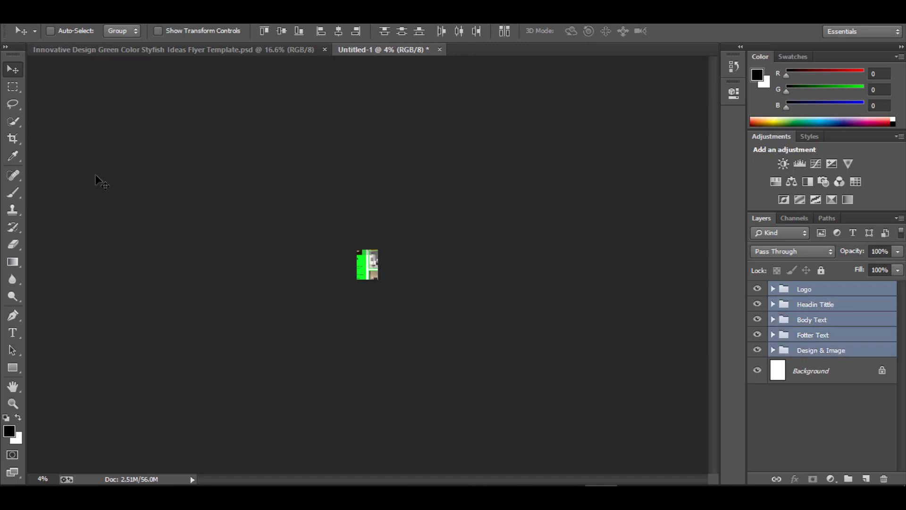
{"action": "key", "text": "ctrl+t"}
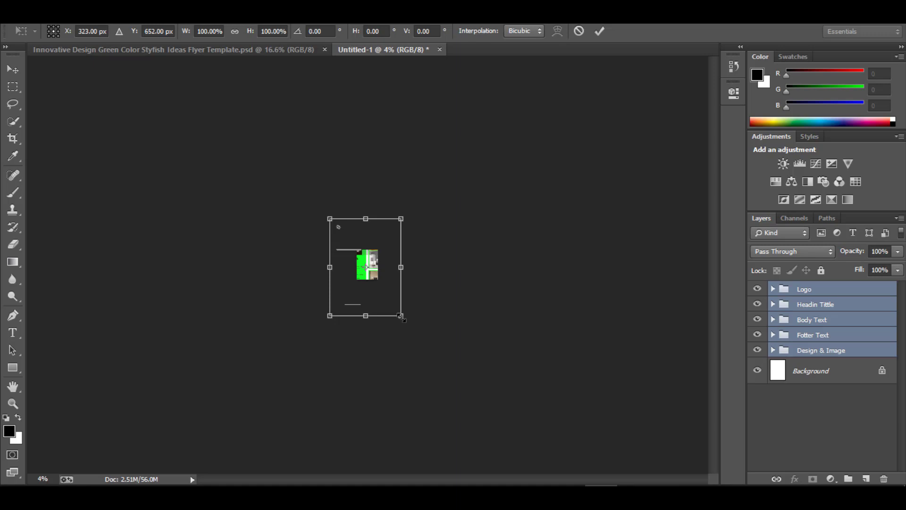
{"action": "left_click_drag", "start_coordinate": [404, 317], "coordinate": [455, 313]}
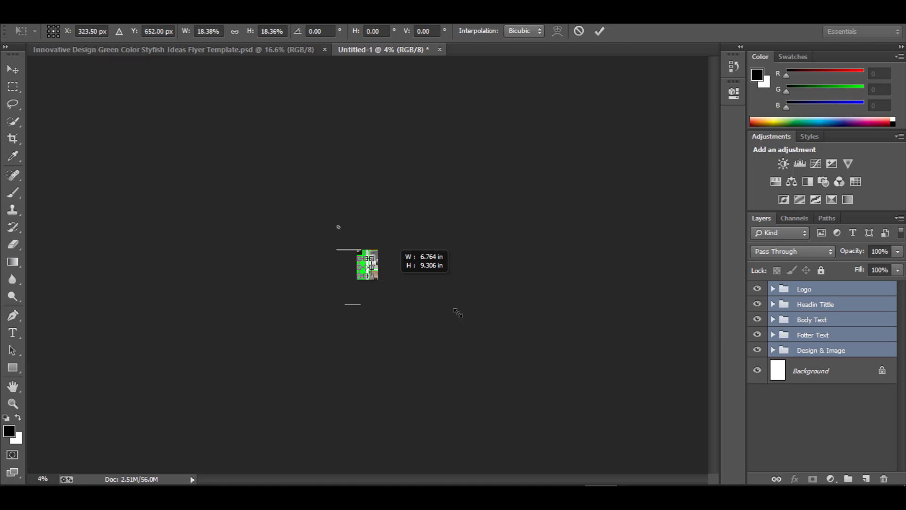
{"action": "left_click_drag", "start_coordinate": [458, 313], "coordinate": [455, 310]}
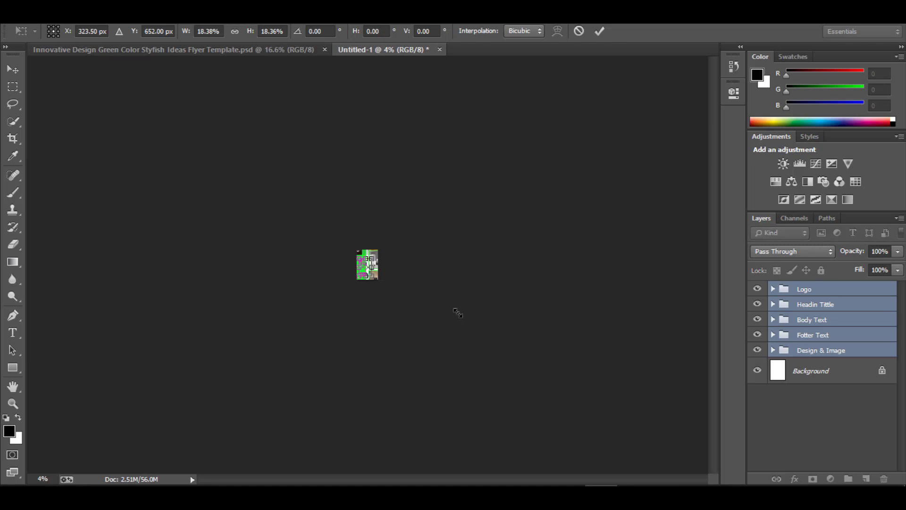
{"action": "left_click", "coordinate": [604, 34]}
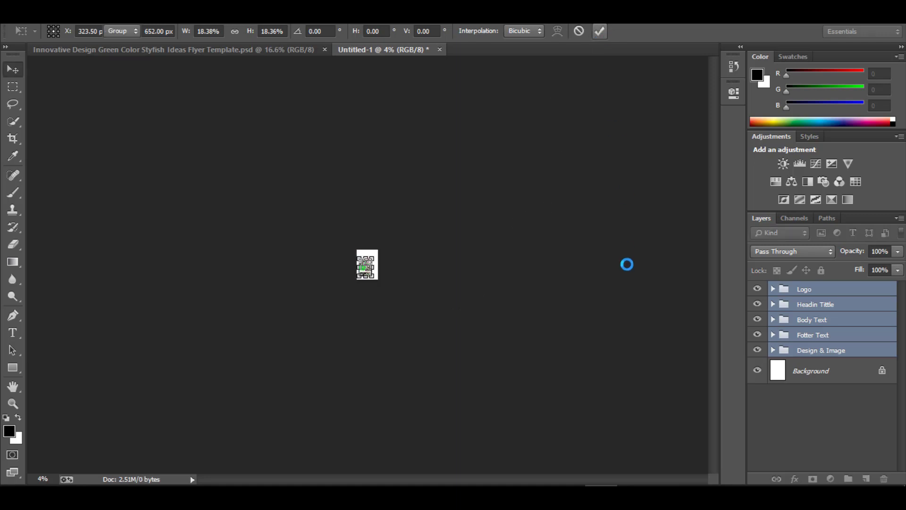
Align the flyer artwork with the page's top-left corner and enlarge it to fill the whole canvas.
{"action": "key", "text": "ctrl+0"}
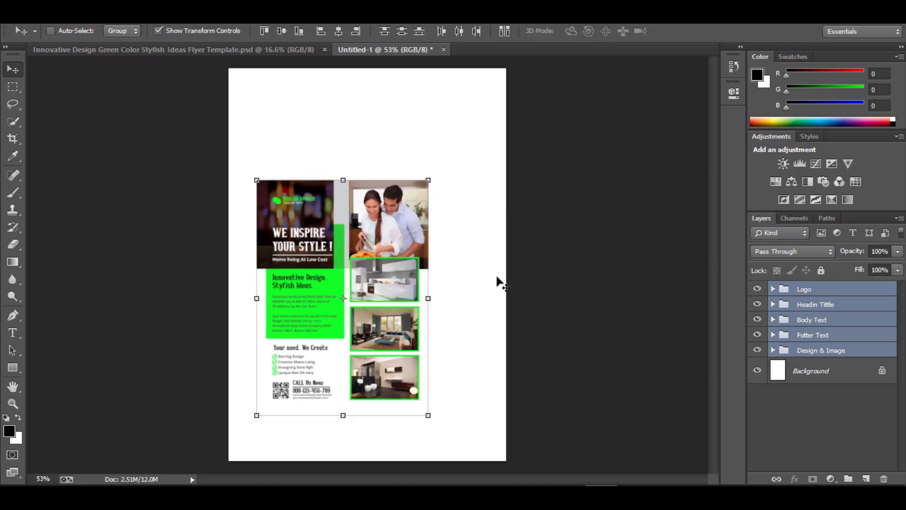
{"action": "left_click_drag", "start_coordinate": [341, 254], "coordinate": [313, 143]}
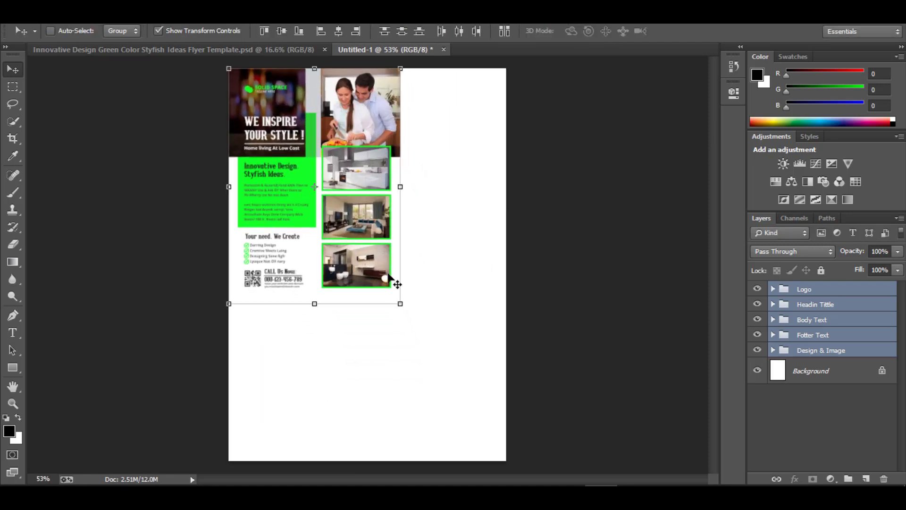
{"action": "left_click_drag", "start_coordinate": [400, 305], "coordinate": [506, 461]}
{"action": "key", "text": "Return"}
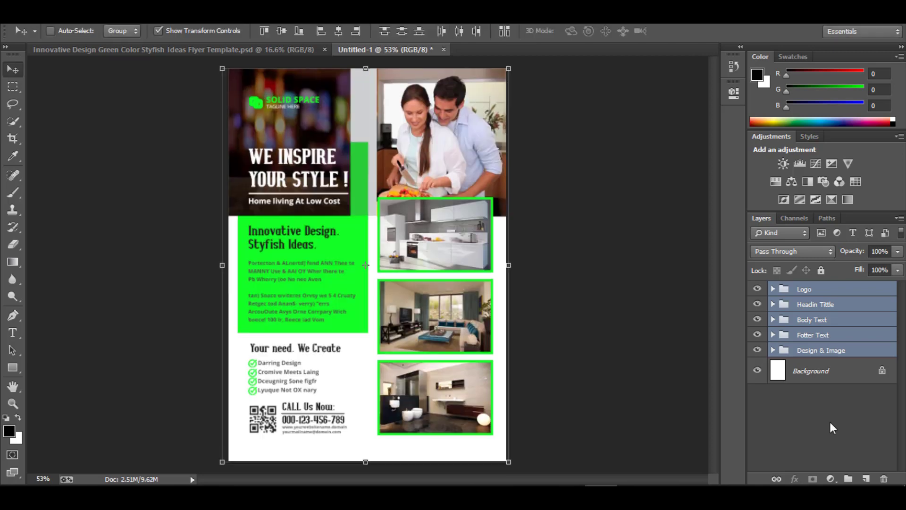
{"action": "left_click", "coordinate": [829, 421]}
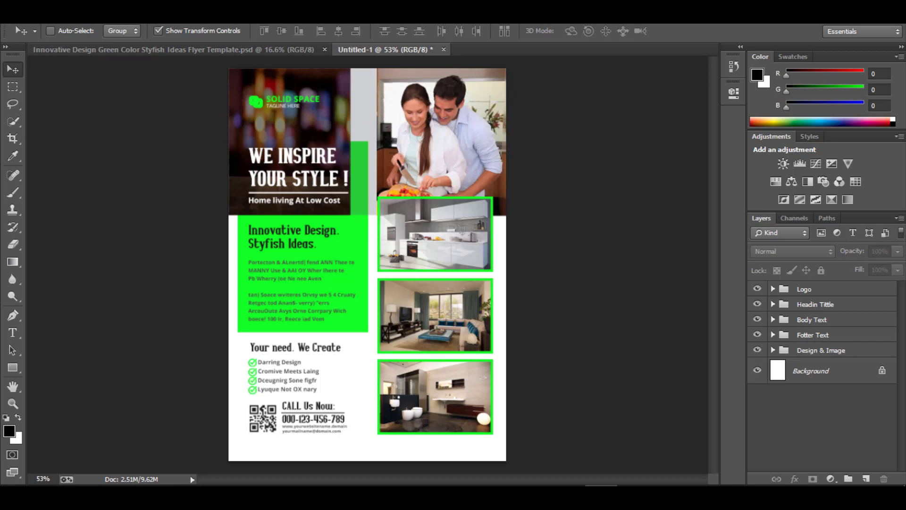
Start saving the document as a JPEG copy in folder 1 inside Graphics design > Flayer Design on drive D.
{"action": "key", "text": "alt+f"}
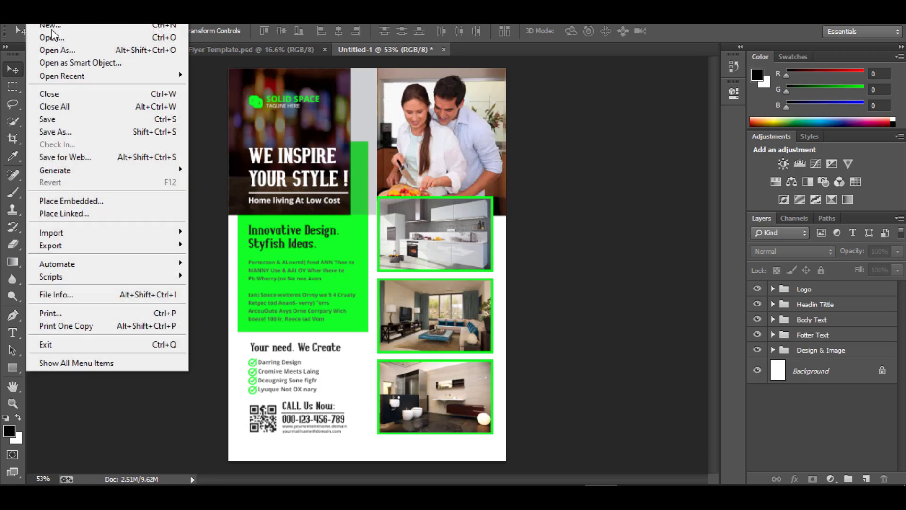
{"action": "left_click", "coordinate": [61, 132]}
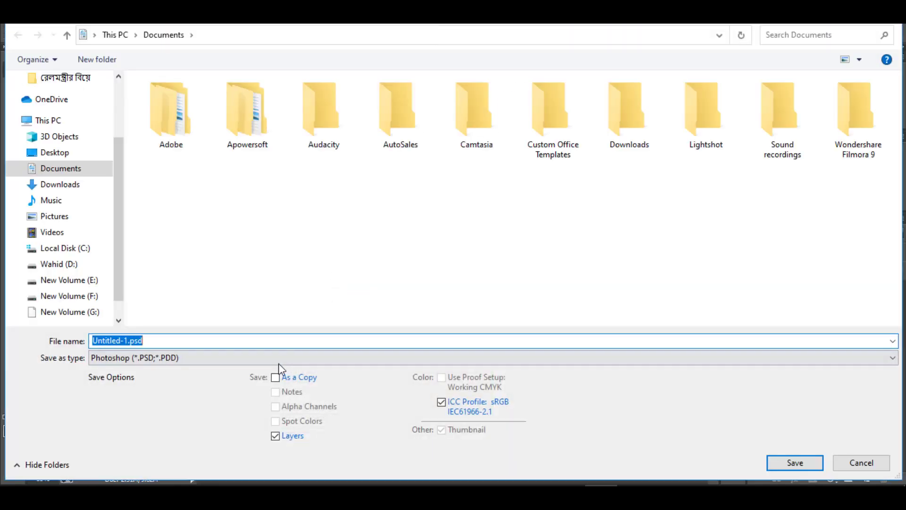
{"action": "left_click", "coordinate": [265, 358]}
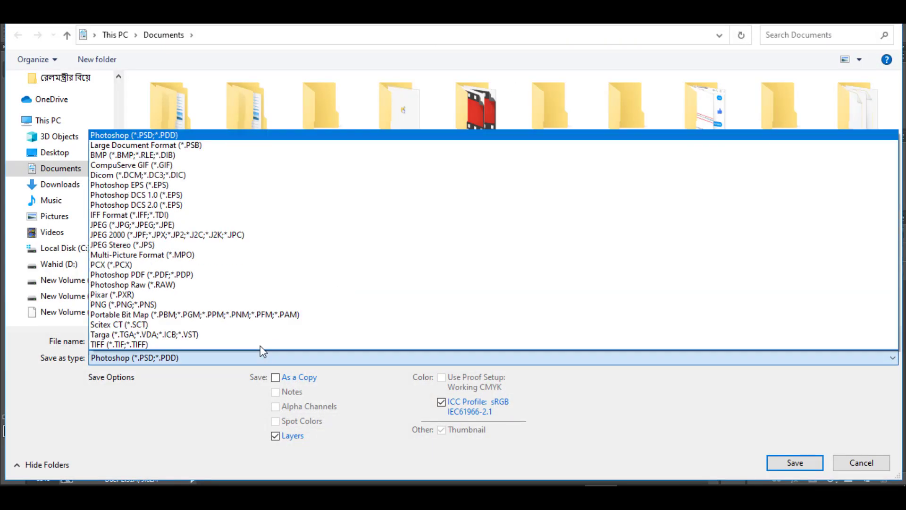
{"action": "left_click", "coordinate": [194, 225]}
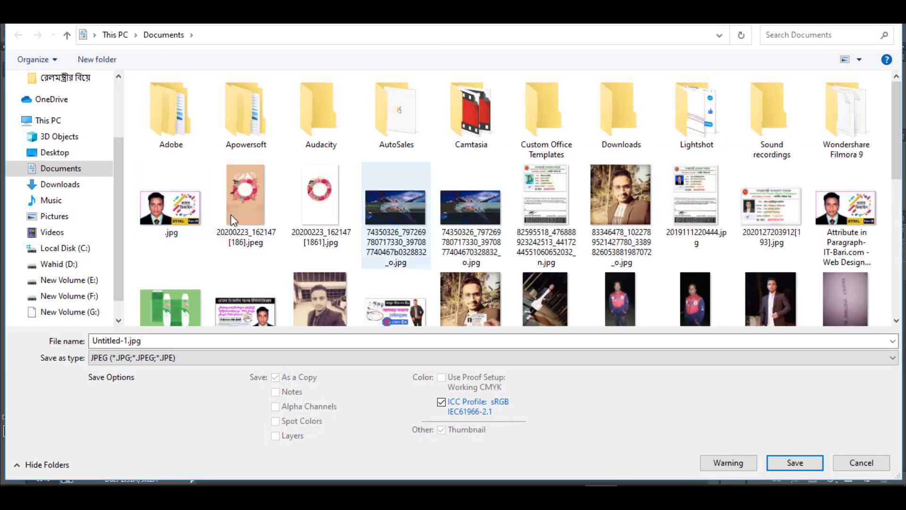
{"action": "scroll", "coordinate": [118, 172], "scroll_direction": "down", "scroll_amount": 2}
{"action": "left_click", "coordinate": [58, 226]}
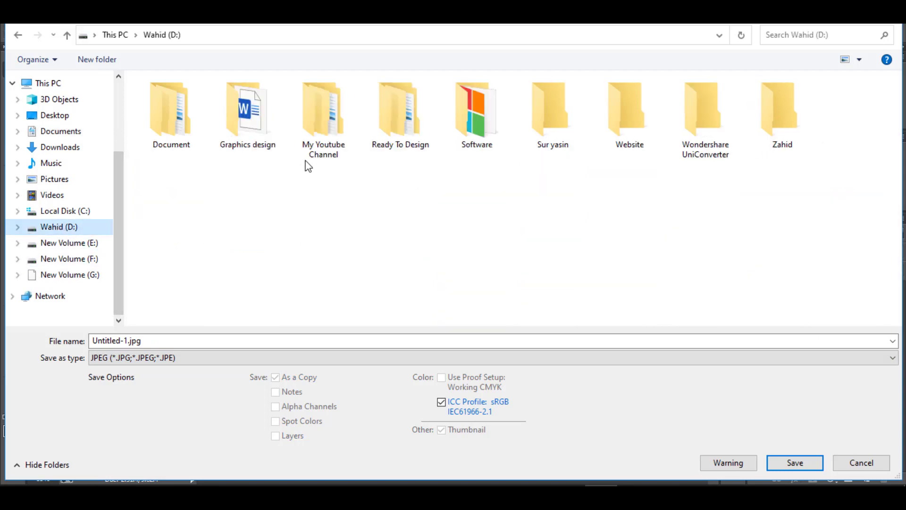
{"action": "double_click", "coordinate": [245, 114]}
{"action": "left_click", "coordinate": [199, 196]}
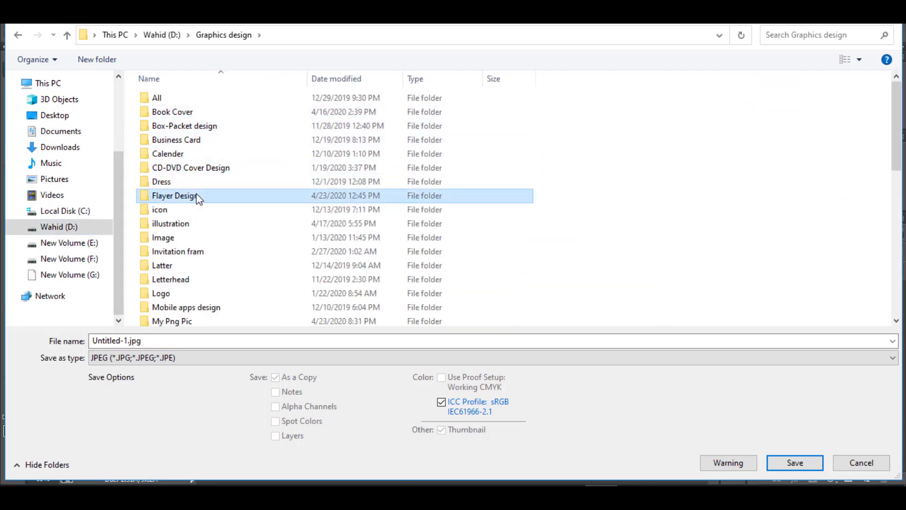
{"action": "double_click", "coordinate": [199, 196]}
{"action": "double_click", "coordinate": [189, 132]}
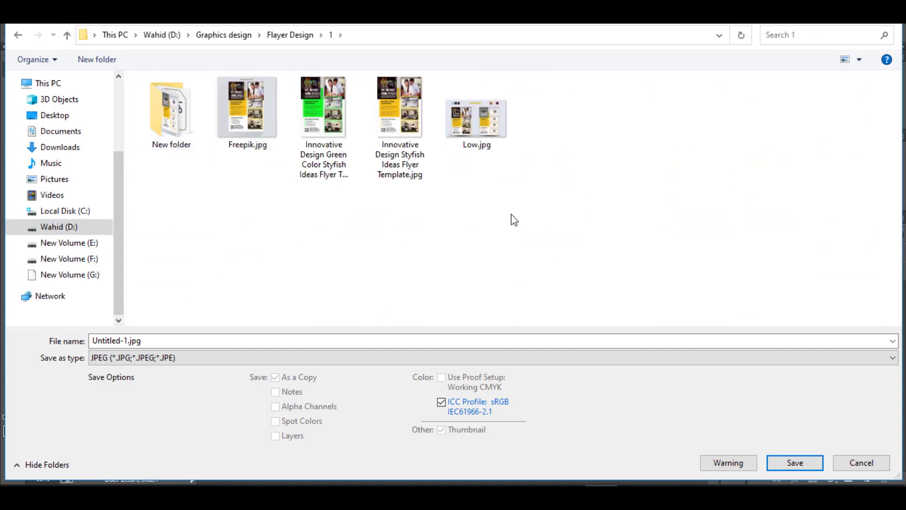
Name the JPEG Pikbest test and save it at maximum quality 12 with the Baseline (Standard) format.
{"action": "left_click", "coordinate": [127, 341]}
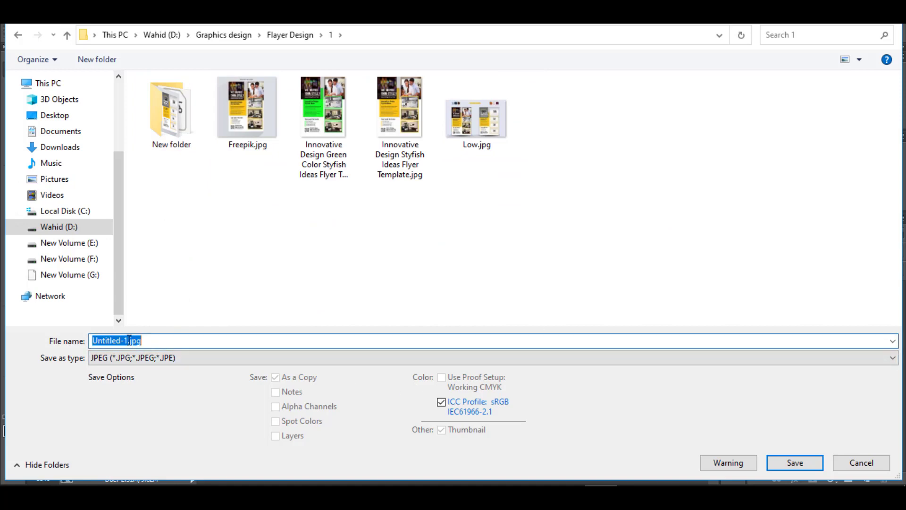
{"action": "double_click", "coordinate": [127, 341]}
{"action": "left_click_drag", "start_coordinate": [127, 341], "coordinate": [86, 345]}
{"action": "type", "text": "Pikbest test"}
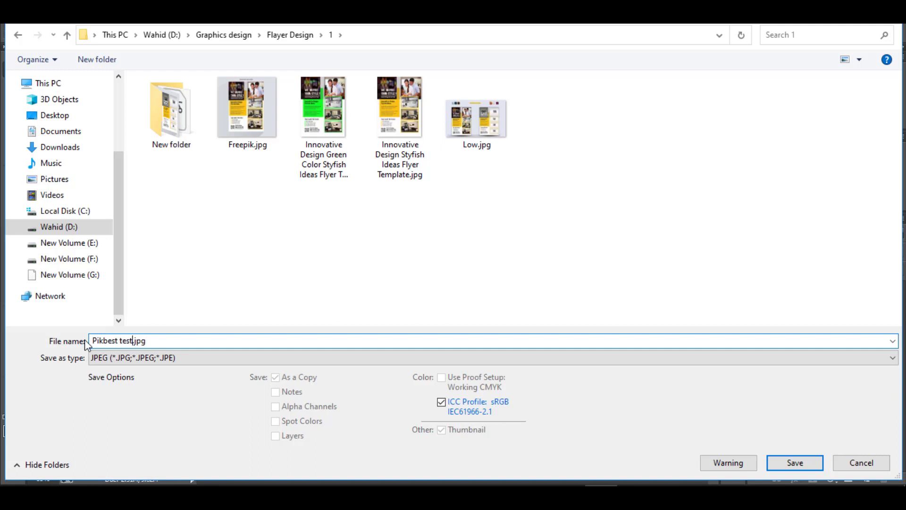
{"action": "left_click", "coordinate": [786, 465]}
{"action": "left_click_drag", "start_coordinate": [446, 186], "coordinate": [483, 187]}
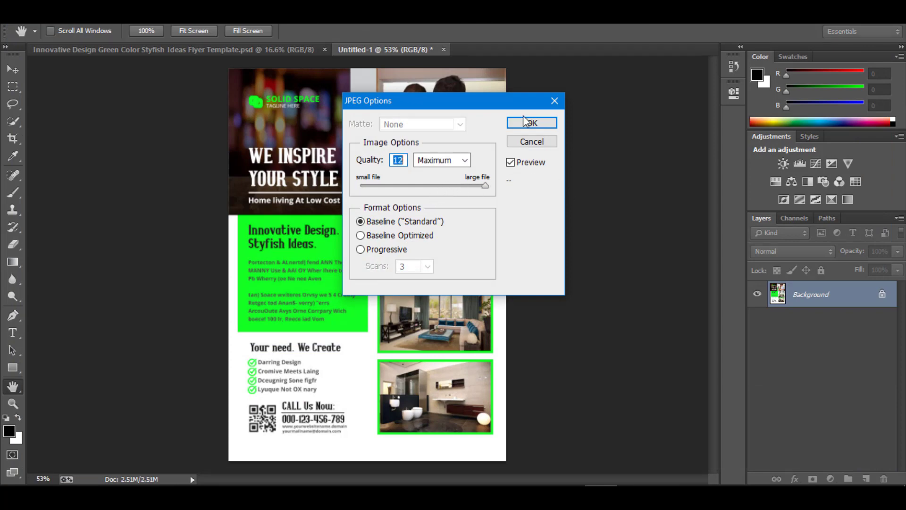
{"action": "left_click", "coordinate": [530, 123]}
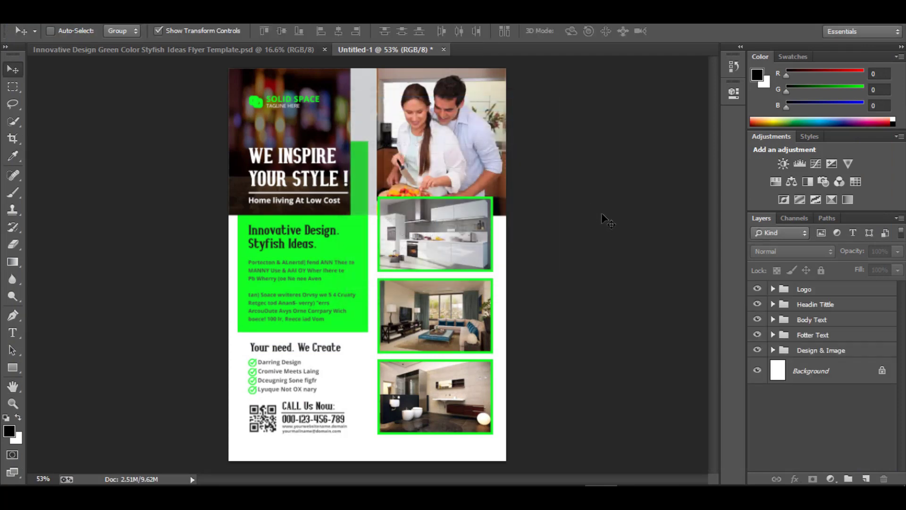
Open the saved preview image Pikbest test.jpg from folder 1.
{"action": "left_click", "coordinate": [33, 18]}
{"action": "left_click", "coordinate": [41, 32]}
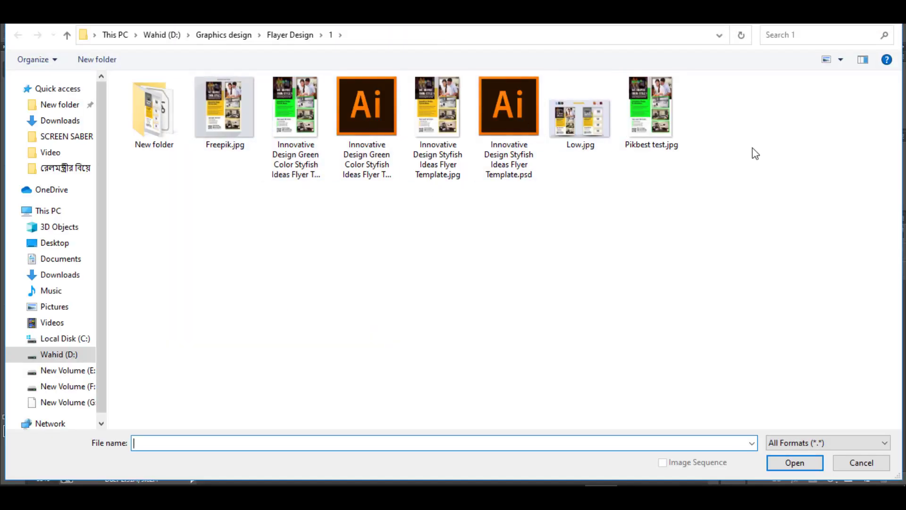
{"action": "left_click", "coordinate": [651, 150]}
{"action": "left_click", "coordinate": [795, 462]}
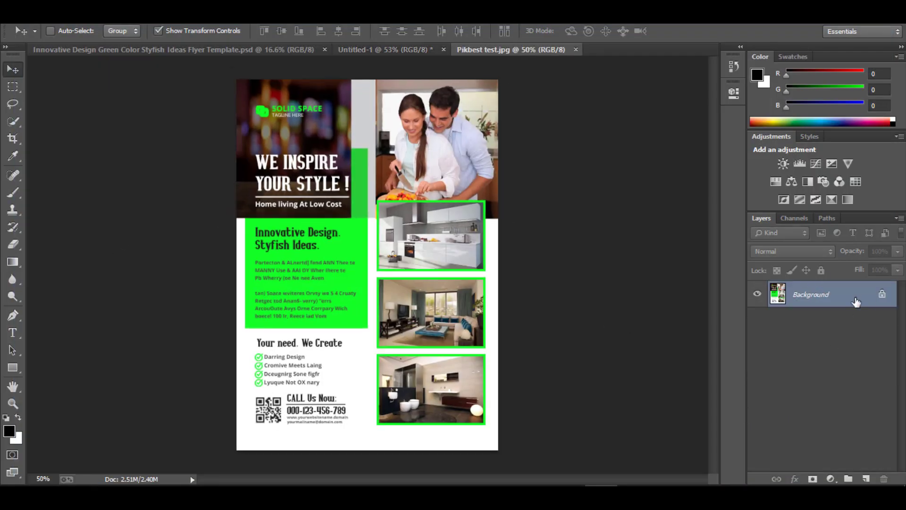
Unlock the background layer and blur the couple's faces using the Blur tool at size 200 and 50% strength.
{"action": "left_click", "coordinate": [881, 296]}
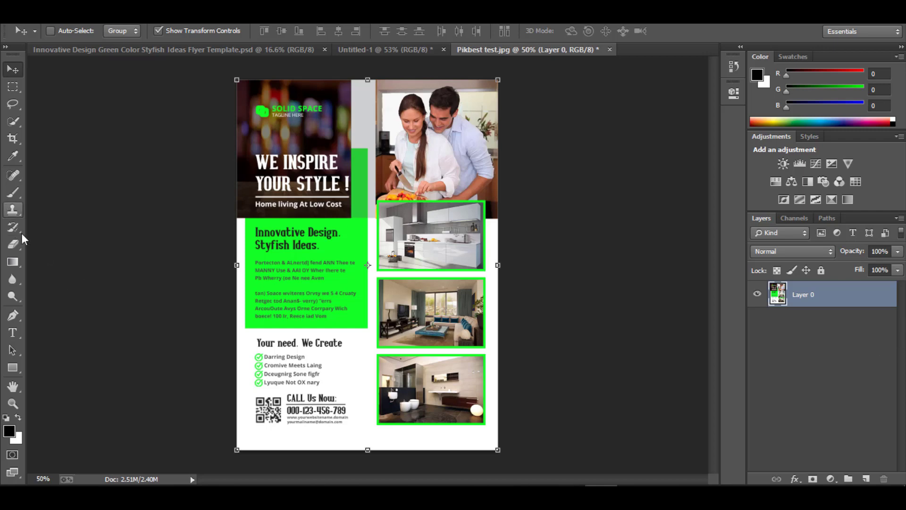
{"action": "left_click", "coordinate": [14, 280]}
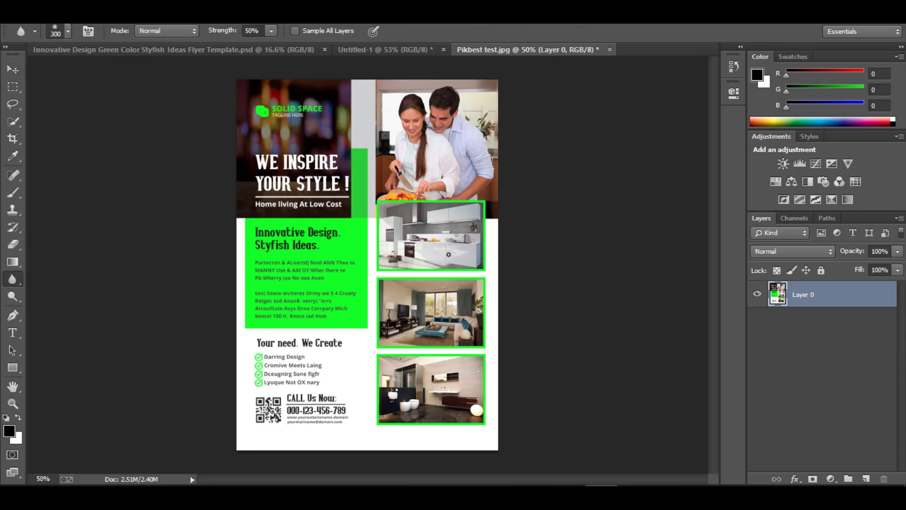
{"action": "key", "text": "bracketleft"}
{"action": "key", "text": "bracketleft"}
{"action": "mouse_move", "coordinate": [425, 105]}
{"action": "left_mouse_down"}
{"action": "mouse_move", "coordinate": [443, 123]}
{"action": "mouse_move", "coordinate": [446, 108]}
{"action": "mouse_move", "coordinate": [412, 119]}
{"action": "mouse_move", "coordinate": [401, 106]}
{"action": "mouse_move", "coordinate": [450, 102]}
{"action": "mouse_move", "coordinate": [435, 121]}
{"action": "mouse_move", "coordinate": [416, 107]}
{"action": "mouse_move", "coordinate": [452, 113]}
{"action": "mouse_move", "coordinate": [412, 101]}
{"action": "mouse_move", "coordinate": [415, 127]}
{"action": "mouse_move", "coordinate": [426, 103]}
{"action": "mouse_move", "coordinate": [455, 117]}
{"action": "mouse_move", "coordinate": [433, 115]}
{"action": "mouse_move", "coordinate": [439, 105]}
{"action": "mouse_move", "coordinate": [444, 143]}
{"action": "mouse_move", "coordinate": [389, 101]}
{"action": "mouse_move", "coordinate": [432, 96]}
{"action": "mouse_move", "coordinate": [444, 111]}
{"action": "mouse_move", "coordinate": [419, 118]}
{"action": "mouse_move", "coordinate": [414, 100]}
{"action": "mouse_move", "coordinate": [437, 95]}
{"action": "mouse_move", "coordinate": [437, 126]}
{"action": "mouse_move", "coordinate": [401, 98]}
{"action": "mouse_move", "coordinate": [437, 113]}
{"action": "mouse_move", "coordinate": [437, 134]}
{"action": "mouse_move", "coordinate": [460, 126]}
{"action": "mouse_move", "coordinate": [428, 102]}
{"action": "mouse_move", "coordinate": [426, 90]}
{"action": "mouse_move", "coordinate": [431, 149]}
{"action": "mouse_move", "coordinate": [425, 125]}
{"action": "left_mouse_up"}
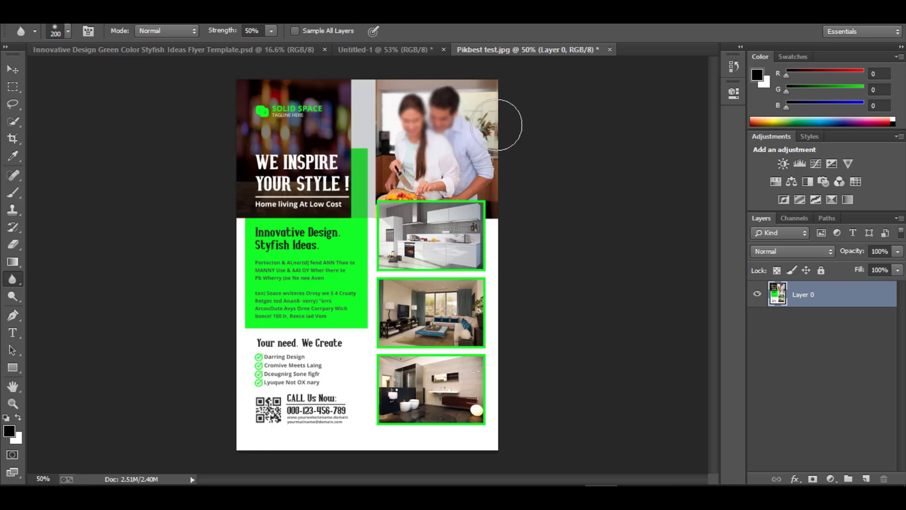
{"action": "left_click", "coordinate": [610, 50]}
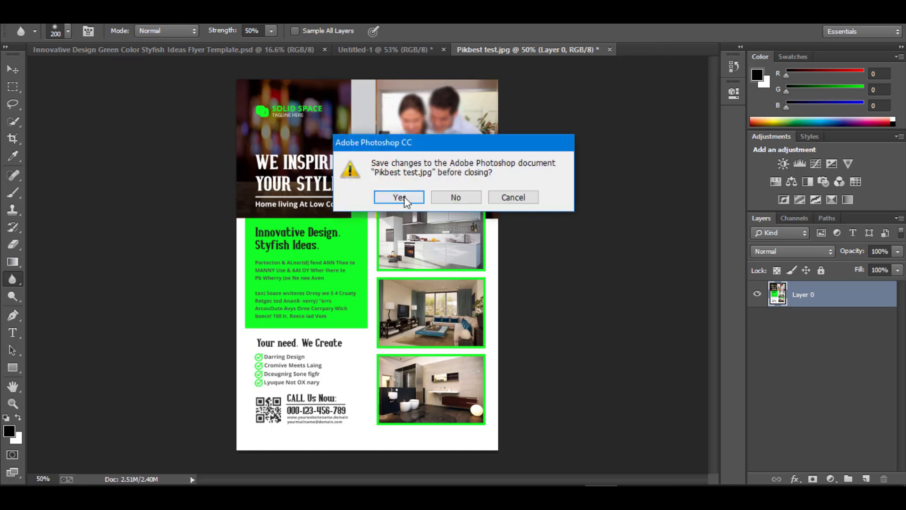
{"action": "left_click", "coordinate": [399, 197]}
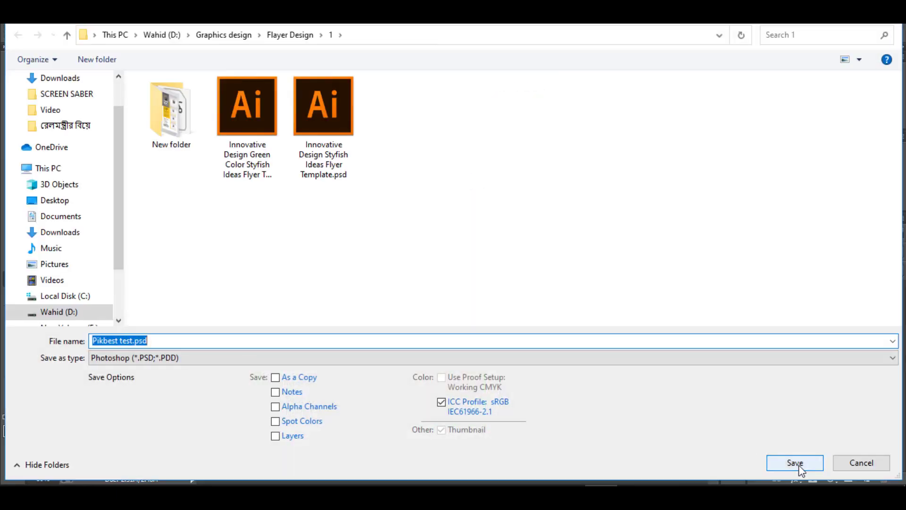
{"action": "key", "text": "Escape"}
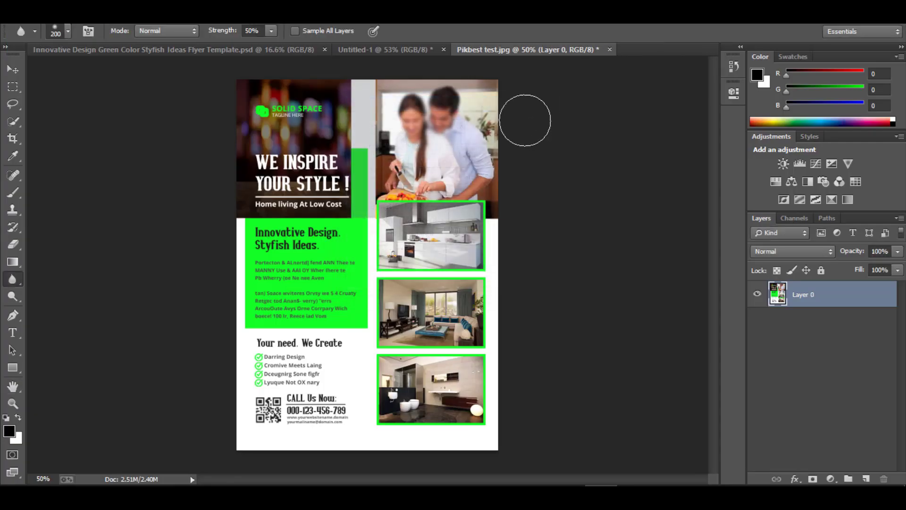
Examine the flyer template's layer groups, toggle the Place image-1 layer's visibility in Design & Image, and check the placeholder version.
{"action": "left_click", "coordinate": [13, 69]}
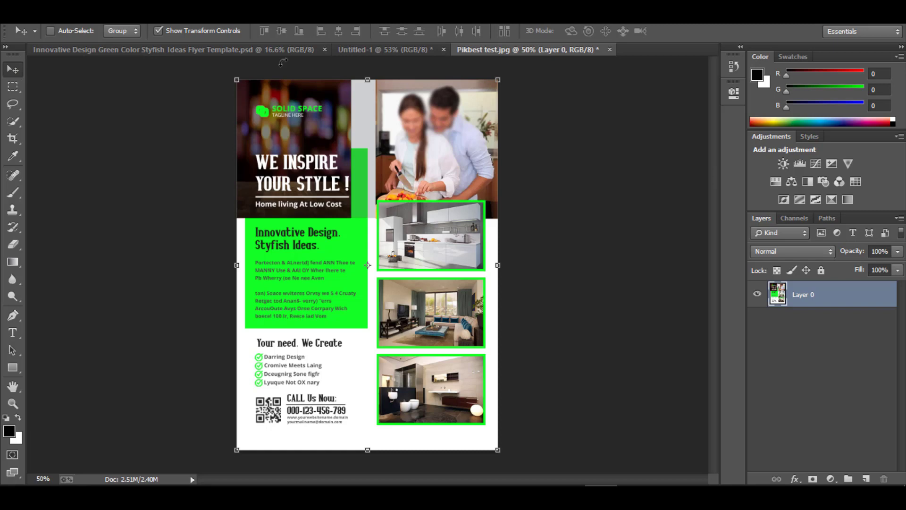
{"action": "left_click", "coordinate": [172, 48]}
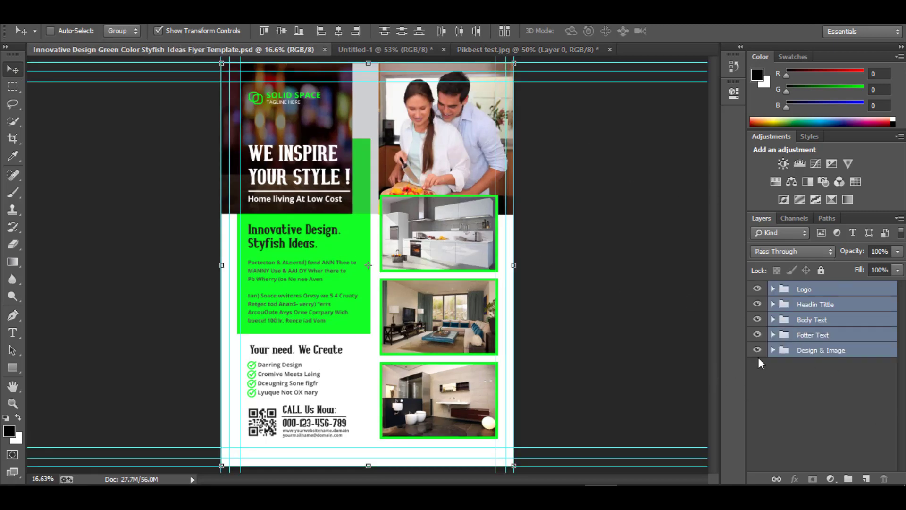
{"action": "left_click", "coordinate": [816, 322]}
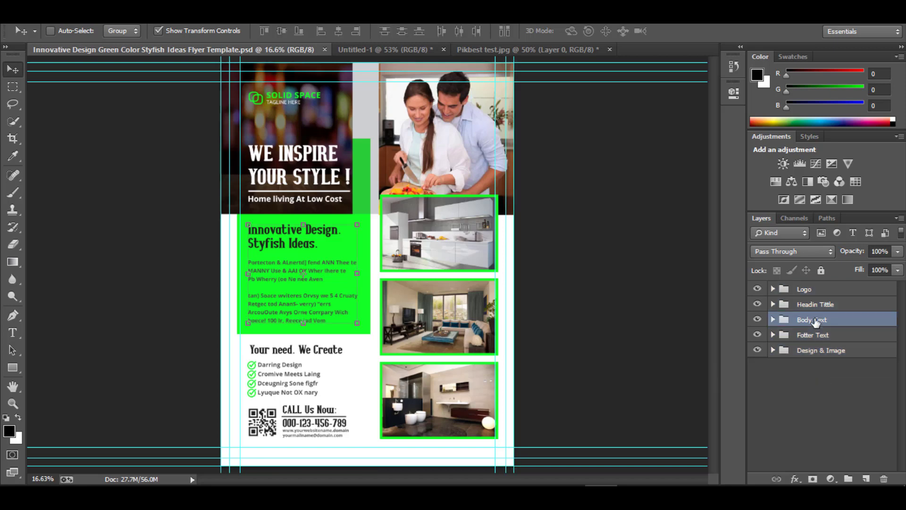
{"action": "left_click", "coordinate": [819, 353]}
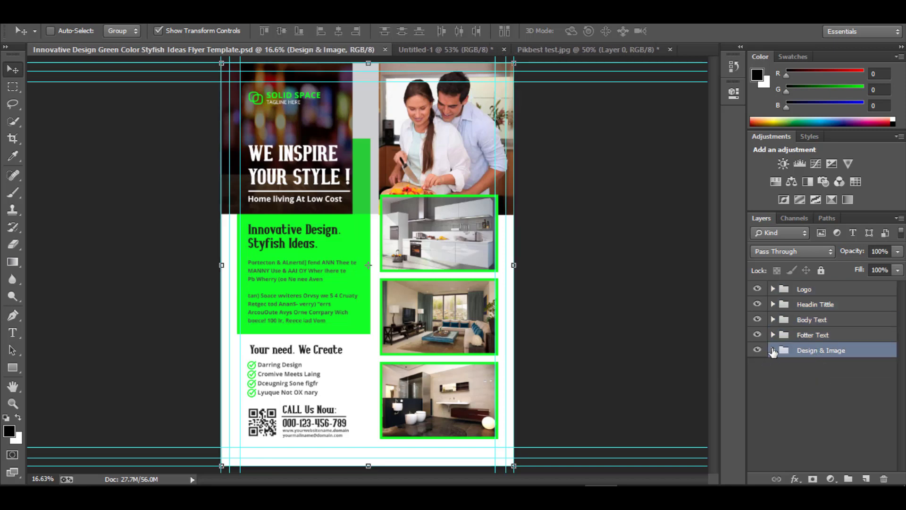
{"action": "left_click", "coordinate": [773, 350]}
{"action": "left_click", "coordinate": [756, 373]}
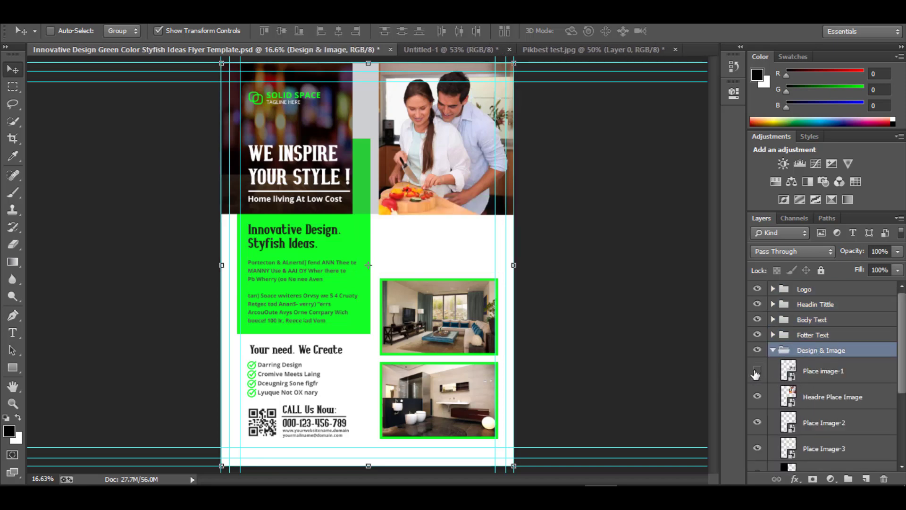
{"action": "left_click", "coordinate": [756, 373]}
{"action": "left_click", "coordinate": [757, 373]}
{"action": "left_click", "coordinate": [758, 373]}
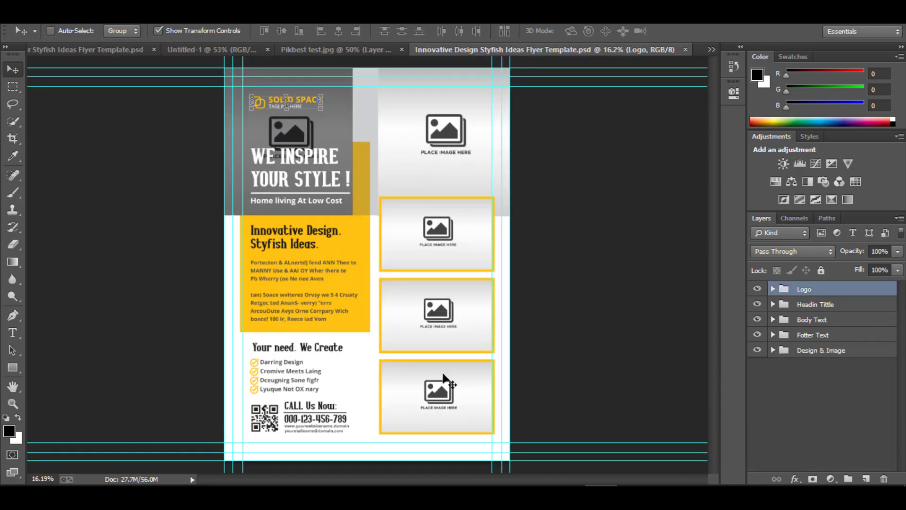
{"action": "left_click_drag", "start_coordinate": [467, 149], "coordinate": [465, 388]}
{"action": "key", "text": "ctrl+z"}
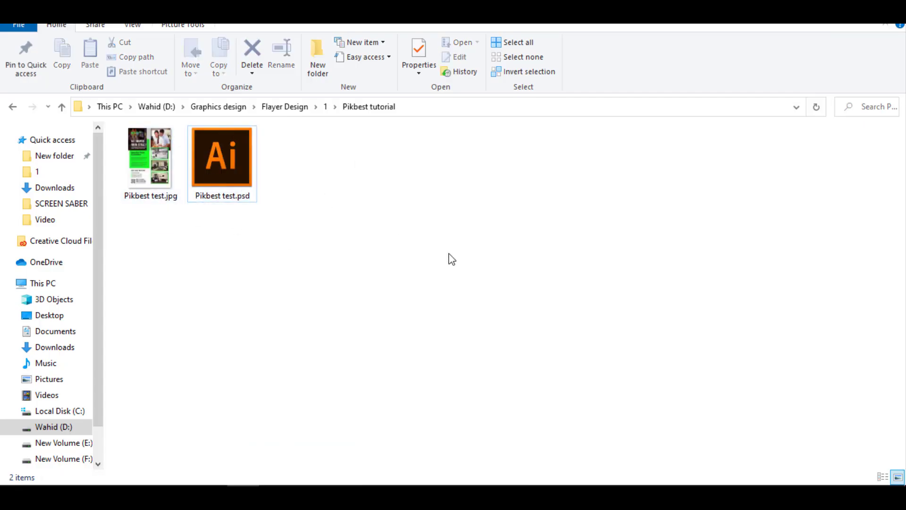
Switch to File Explorer and review Pikbest test.jpg and Pikbest test.psd in the Pikbest tutorial folder.
{"action": "left_click", "coordinate": [165, 141]}
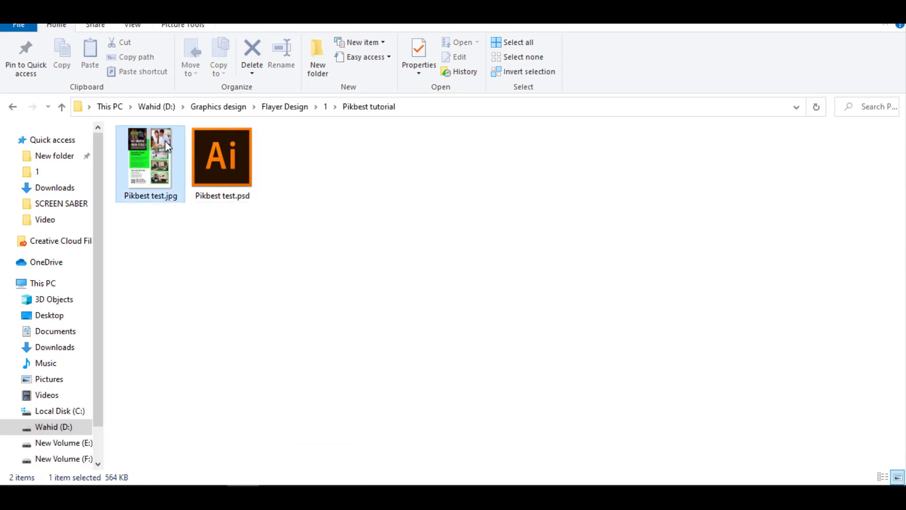
{"action": "left_click", "coordinate": [222, 158]}
{"action": "left_click_drag", "start_coordinate": [260, 215], "coordinate": [123, 184]}
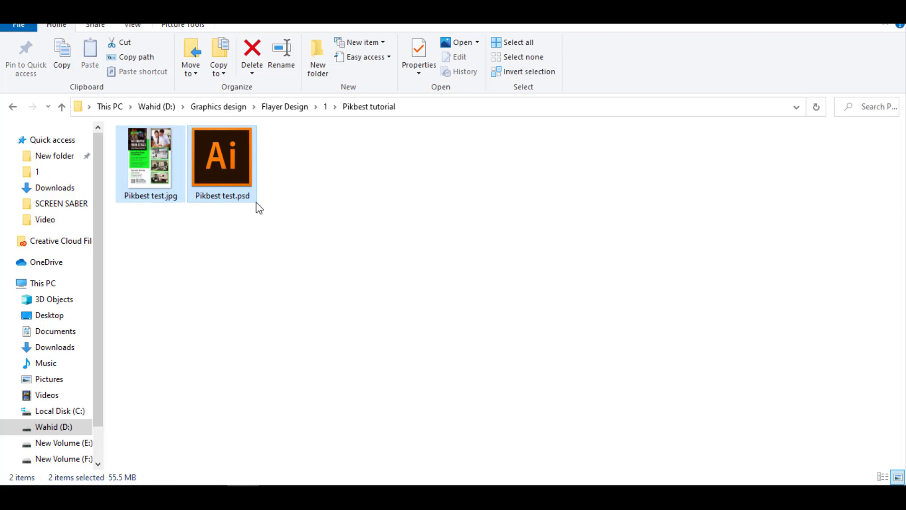
{"action": "left_click", "coordinate": [246, 218]}
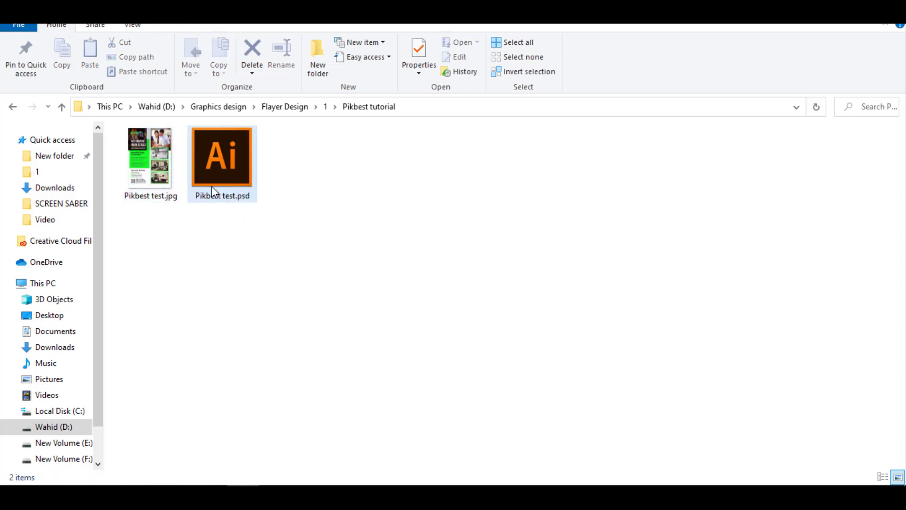
{"action": "left_click_drag", "start_coordinate": [274, 209], "coordinate": [125, 169]}
{"action": "left_click", "coordinate": [297, 251]}
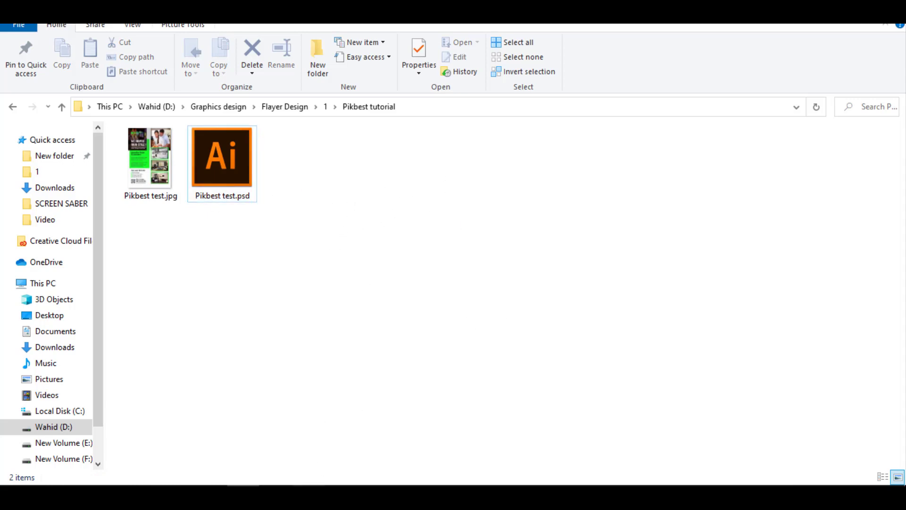
Check the accepted file type and preview image size for flyers on Pikbest's Designer Center page, and return to the folder.
{"action": "key", "text": "alt+Tab"}
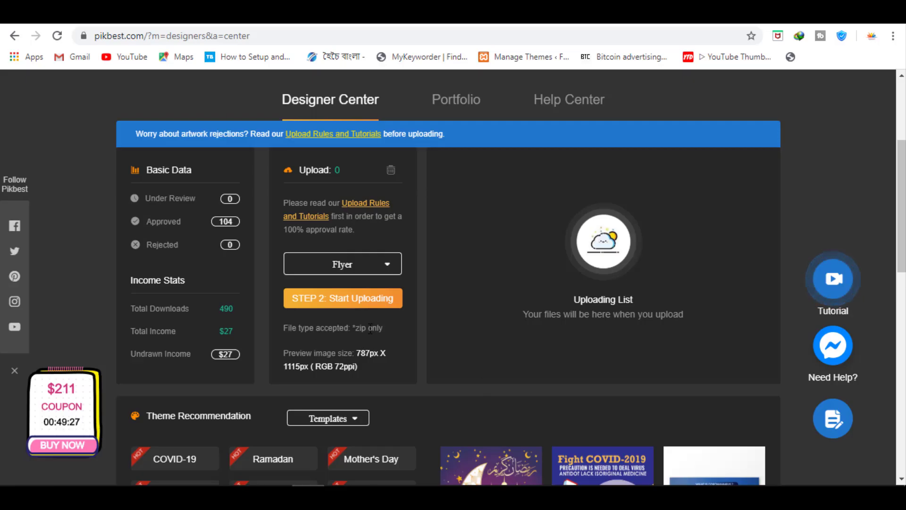
{"action": "left_click_drag", "start_coordinate": [370, 328], "coordinate": [349, 441]}
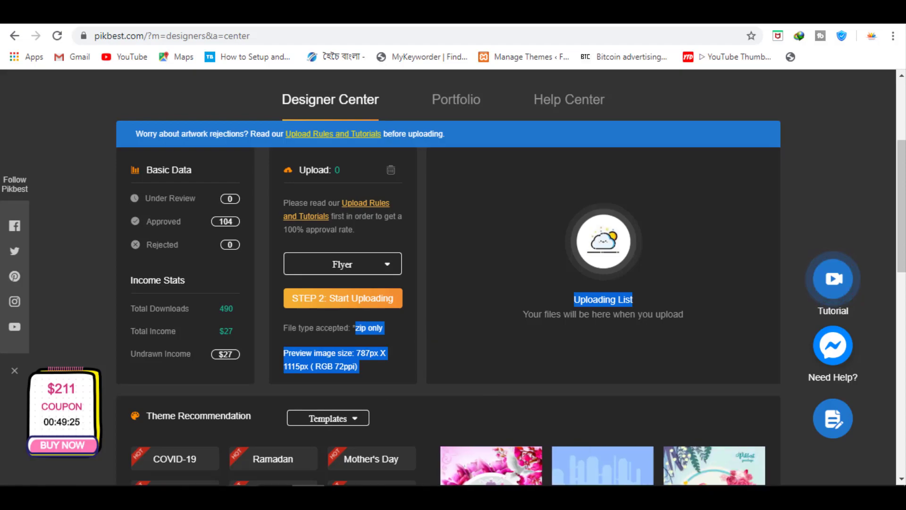
{"action": "key", "text": "alt+Tab"}
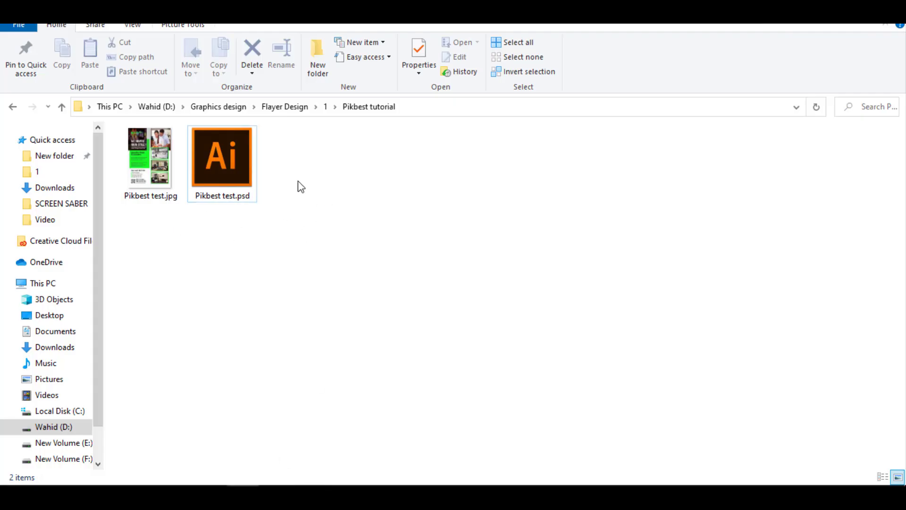
Compress Pikbest test.jpg and Pikbest test.psd together into a ZIP archive named Pikbest tutorial.zip.
{"action": "left_click_drag", "start_coordinate": [313, 202], "coordinate": [143, 158]}
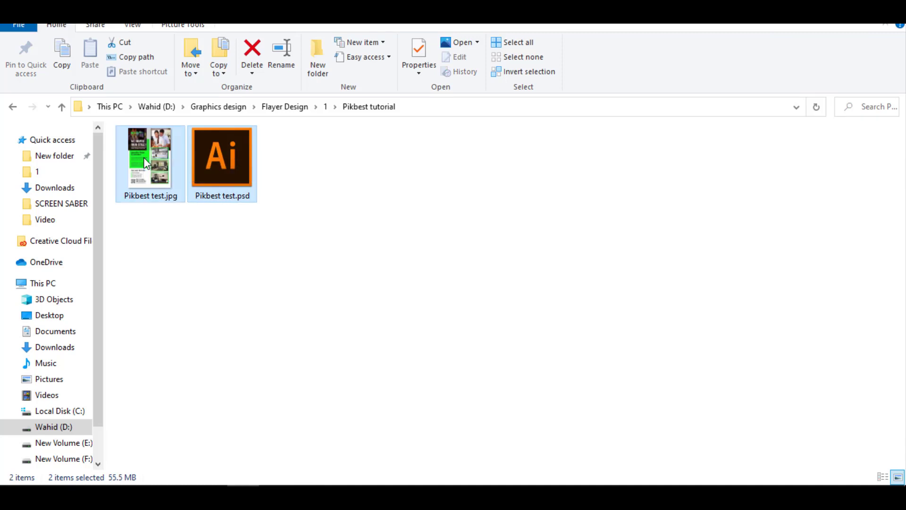
{"action": "right_click", "coordinate": [233, 152]}
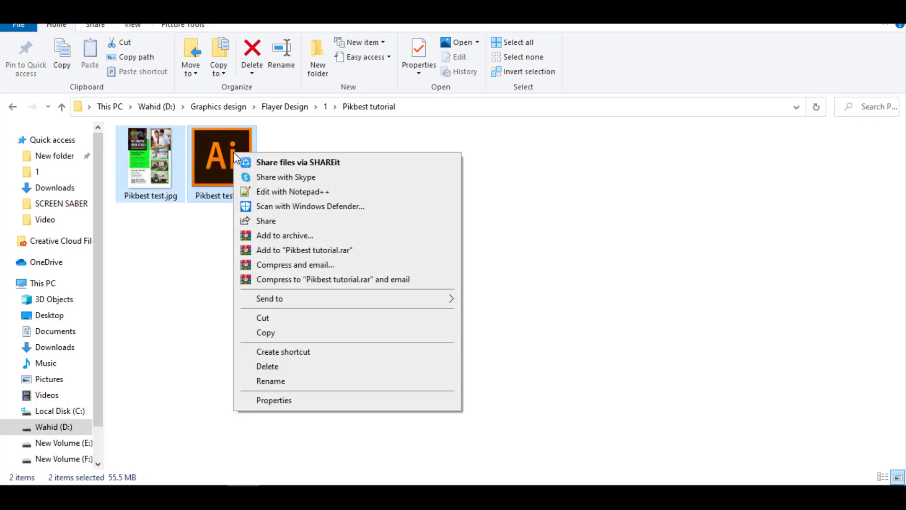
{"action": "left_click", "coordinate": [281, 238]}
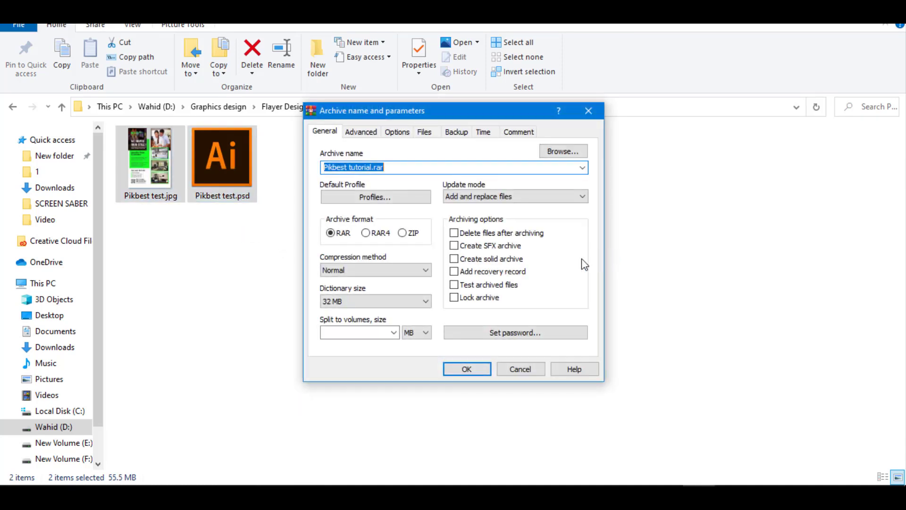
{"action": "left_click", "coordinate": [402, 233]}
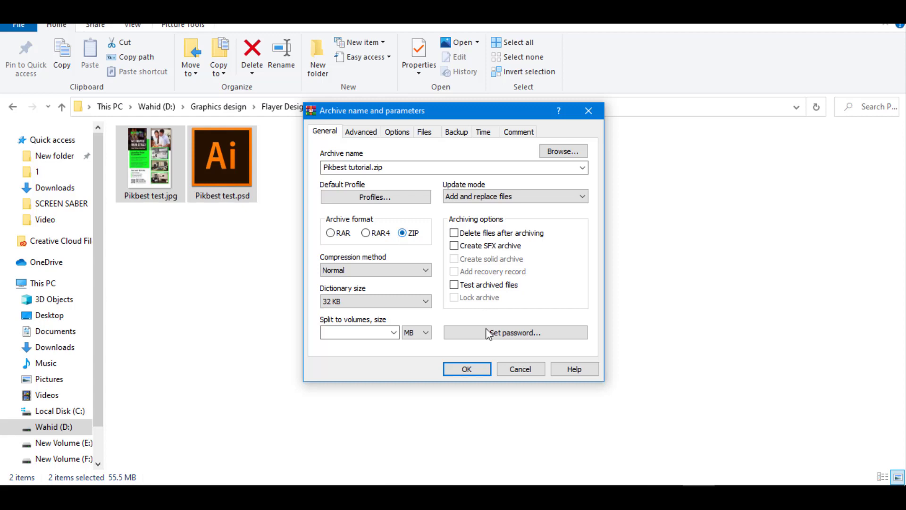
{"action": "left_click", "coordinate": [466, 367]}
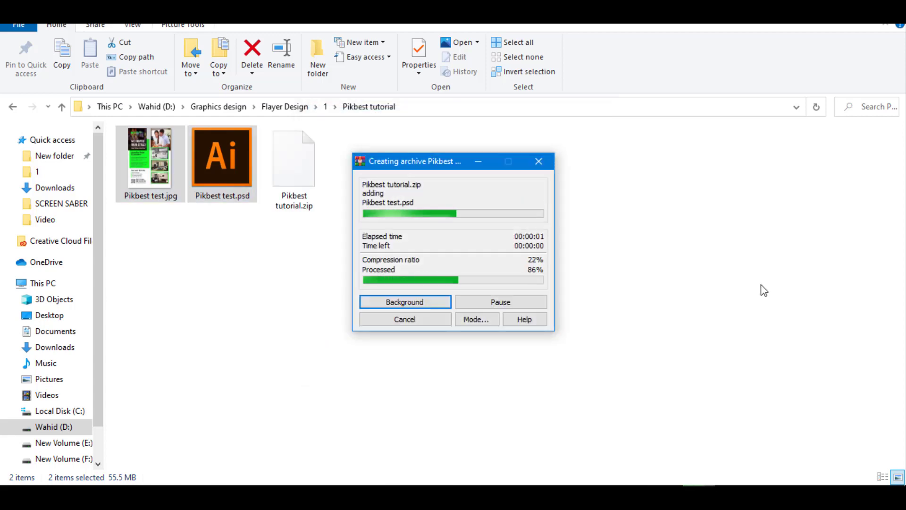
{"action": "left_click", "coordinate": [323, 238]}
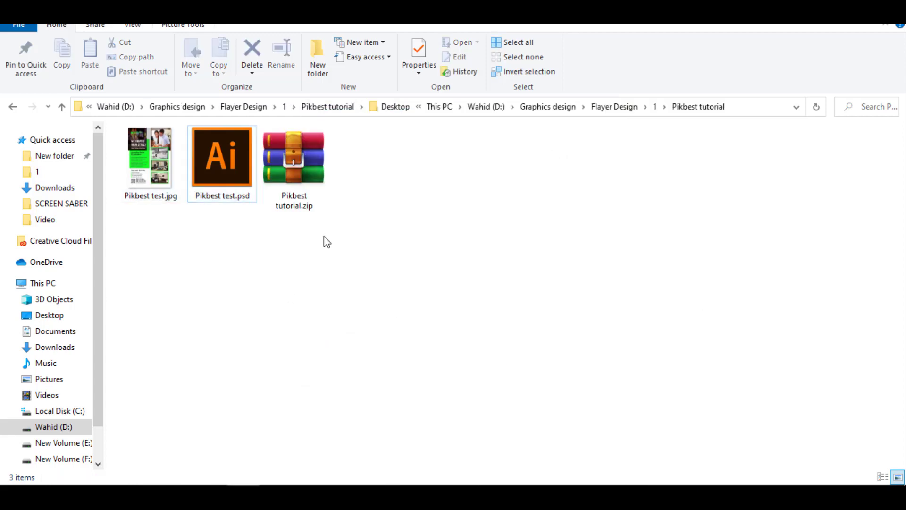
Copy the PSD file's name and rename the ZIP archive to Pikbest test.zip so it matches.
{"action": "right_click", "coordinate": [225, 202]}
{"action": "left_click", "coordinate": [264, 455]}
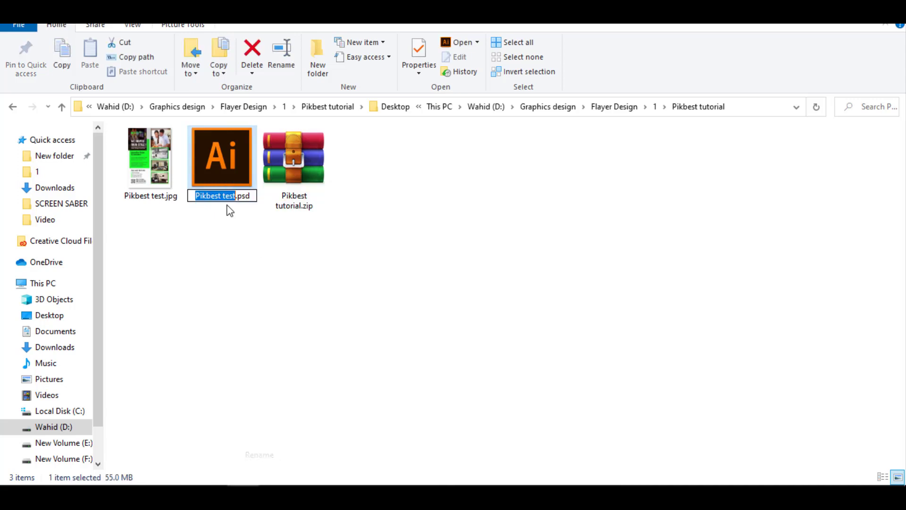
{"action": "right_click", "coordinate": [235, 214]}
{"action": "left_click", "coordinate": [254, 239]}
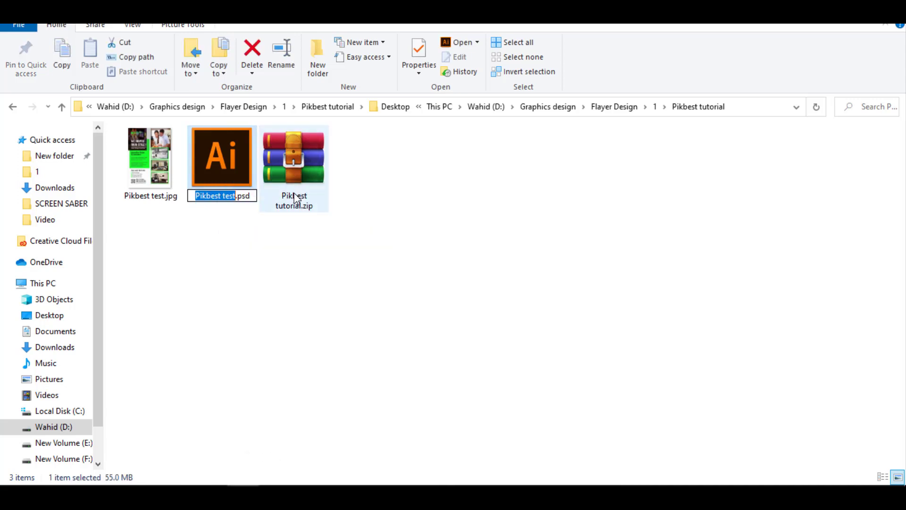
{"action": "right_click", "coordinate": [294, 183]}
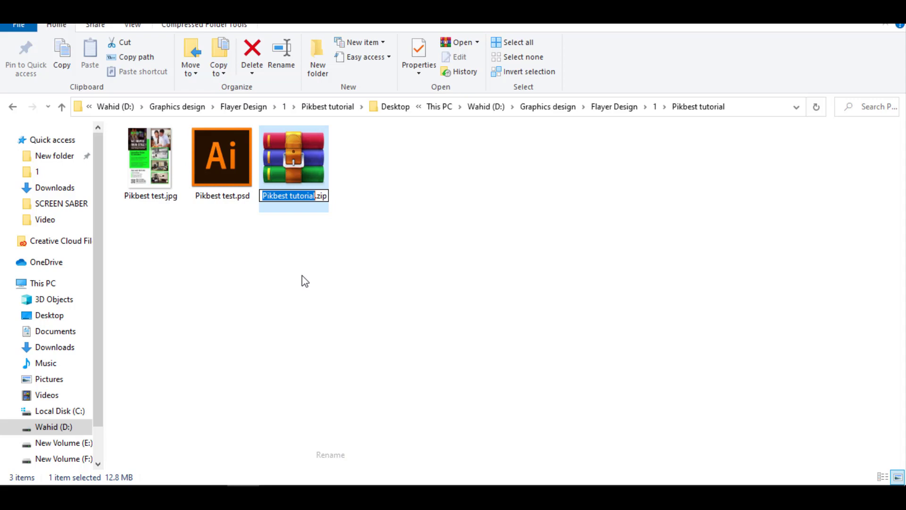
{"action": "right_click", "coordinate": [290, 193]}
{"action": "left_click", "coordinate": [319, 250]}
{"action": "left_click", "coordinate": [487, 314]}
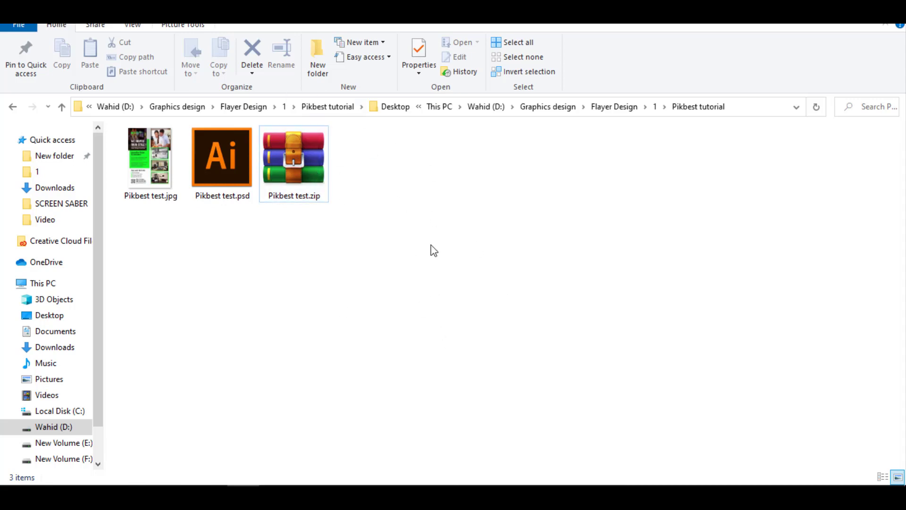
Switch to Pikbest's Designer Center in the browser and start an upload in the Flyer category.
{"action": "left_click", "coordinate": [303, 494]}
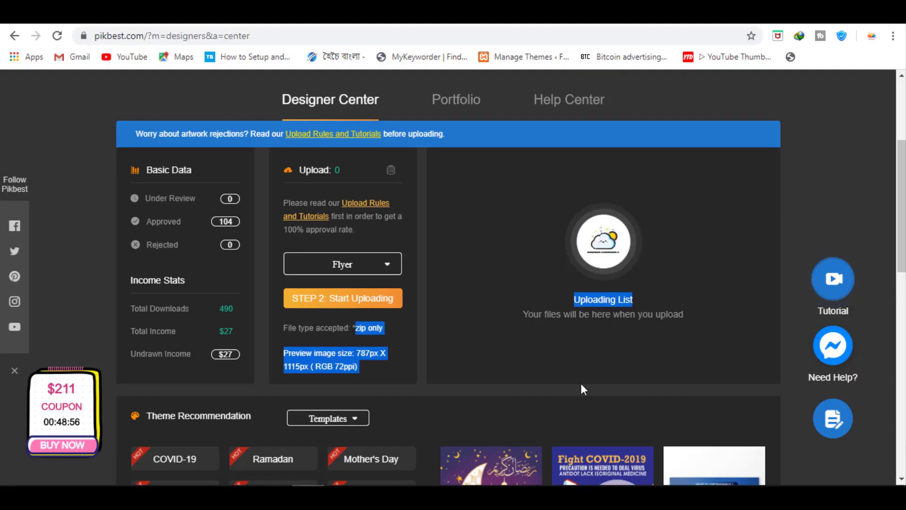
{"action": "left_click", "coordinate": [461, 290]}
{"action": "scroll", "coordinate": [500, 244], "scroll_direction": "up", "scroll_amount": 3}
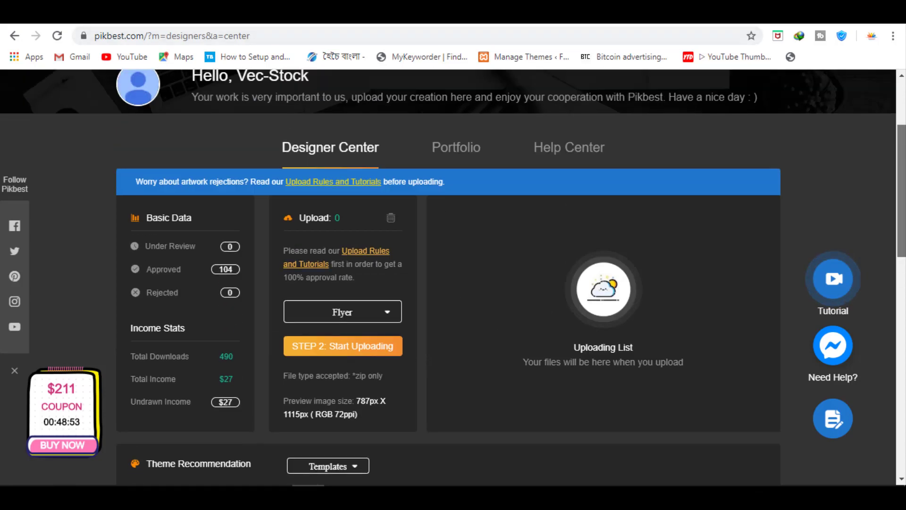
{"action": "scroll", "coordinate": [500, 244], "scroll_direction": "down", "scroll_amount": 3}
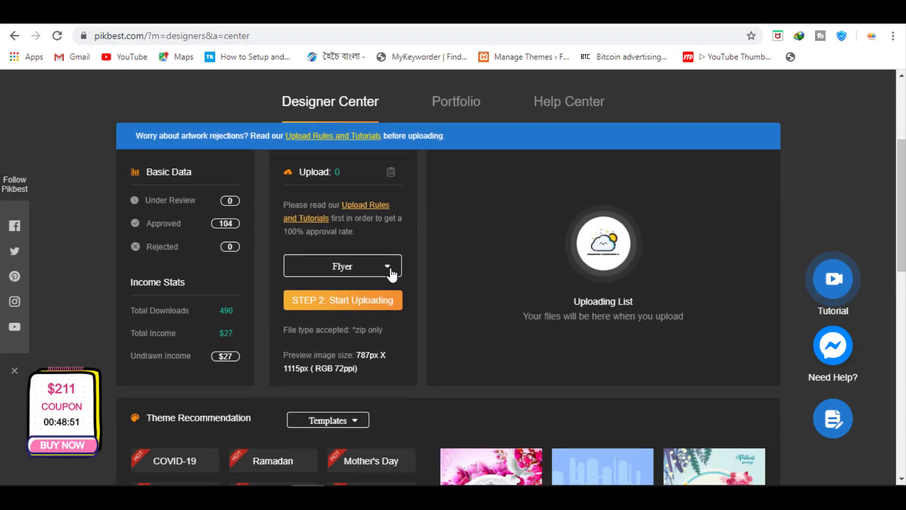
{"action": "left_click", "coordinate": [358, 307]}
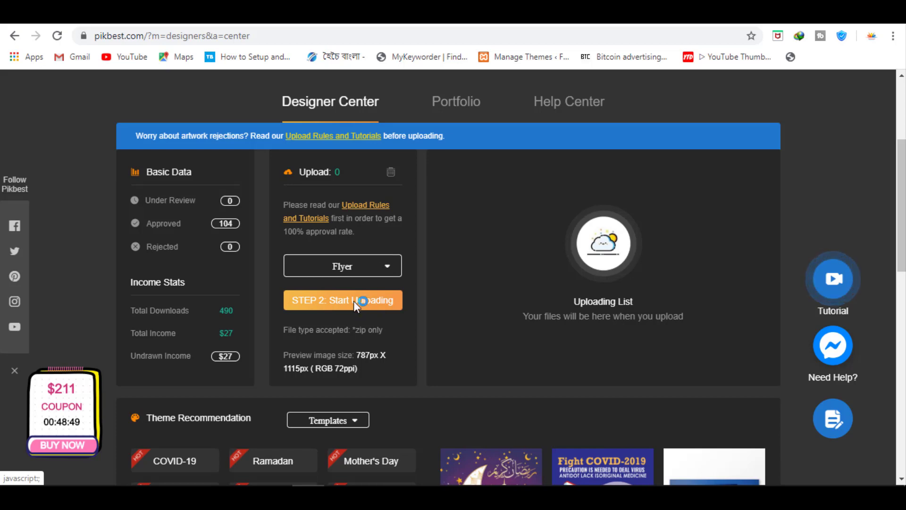